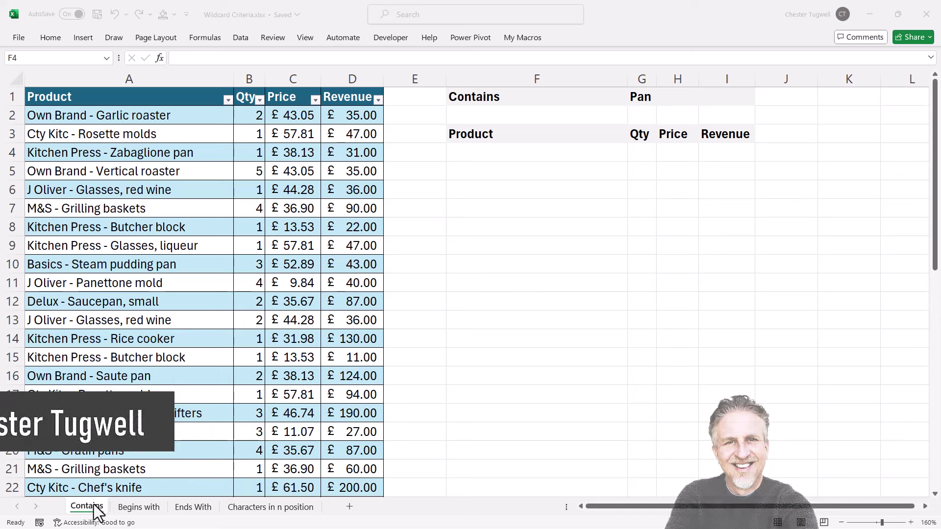
- Look through the Begins with, Ends With and Characters in n position sheets, and check the name of the product table on the Contains sheet
click(140, 505)
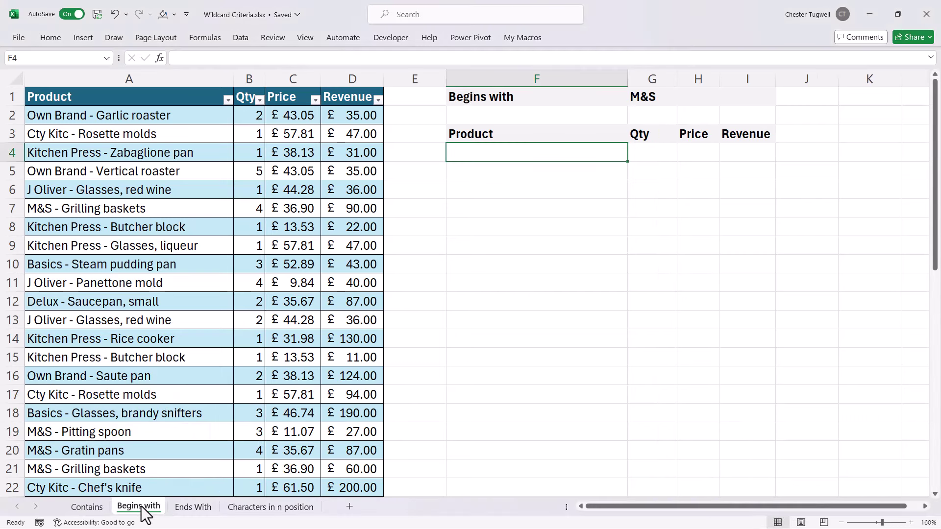
click(210, 507)
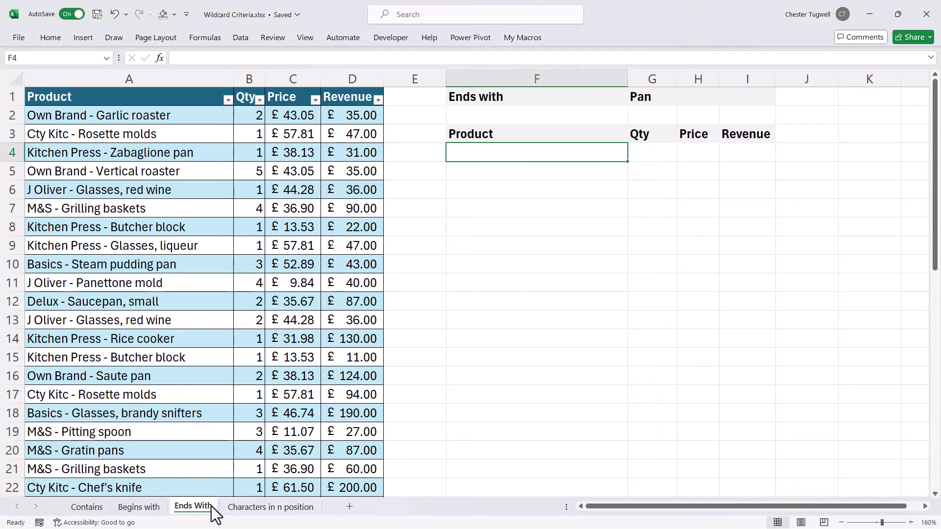
click(269, 507)
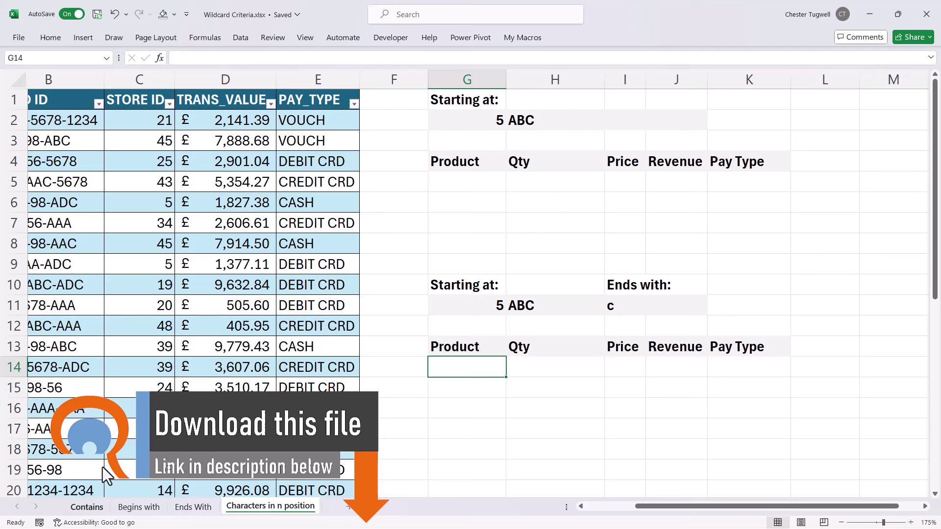
click(87, 507)
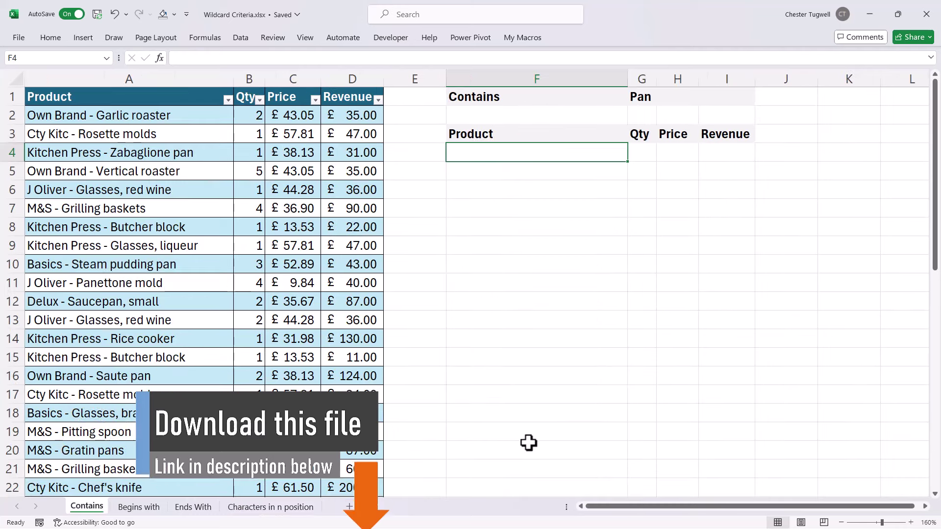
click(177, 152)
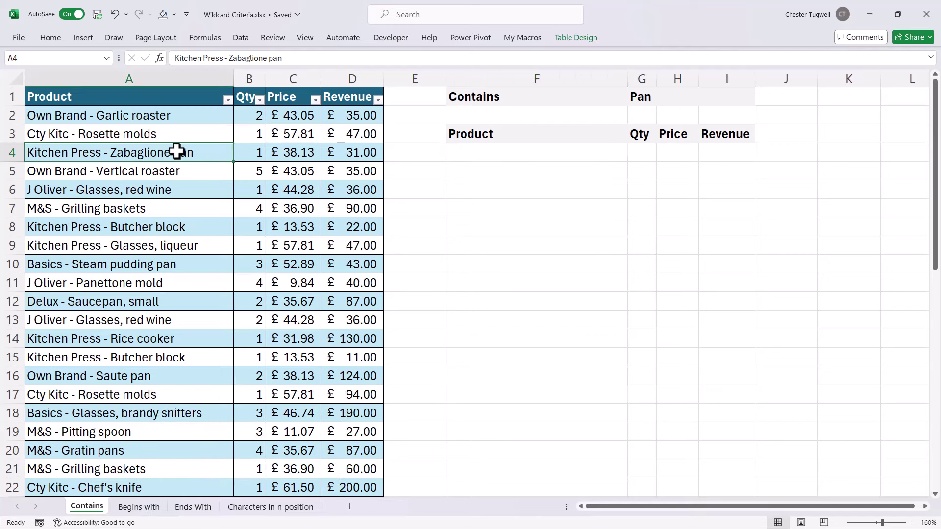
click(84, 40)
click(119, 151)
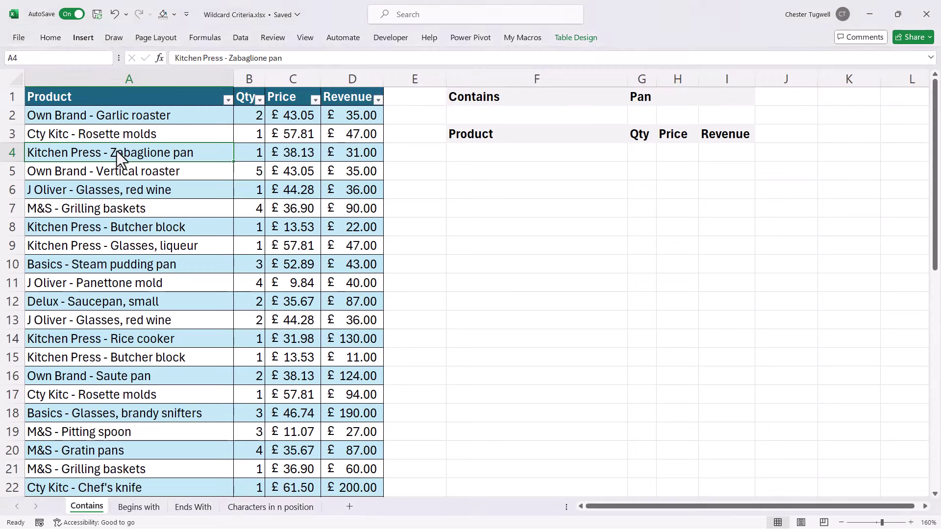
click(568, 38)
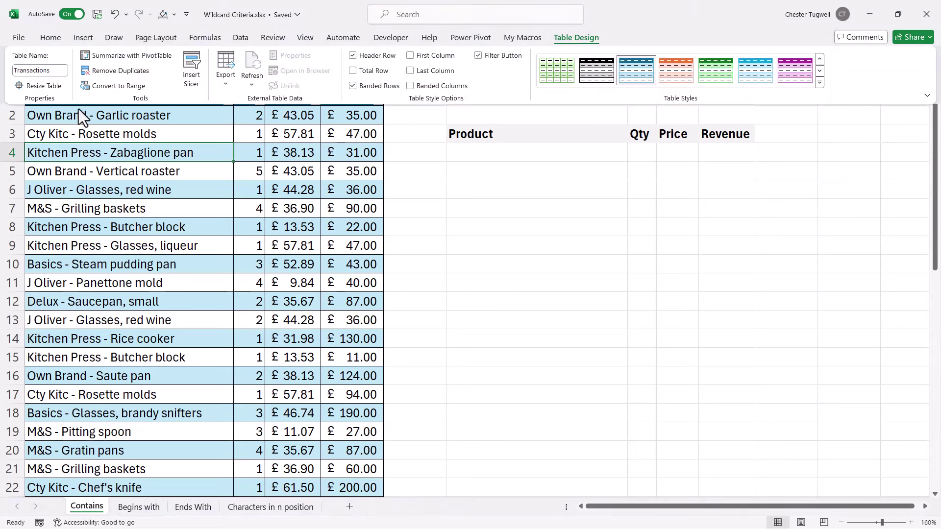
click(149, 240)
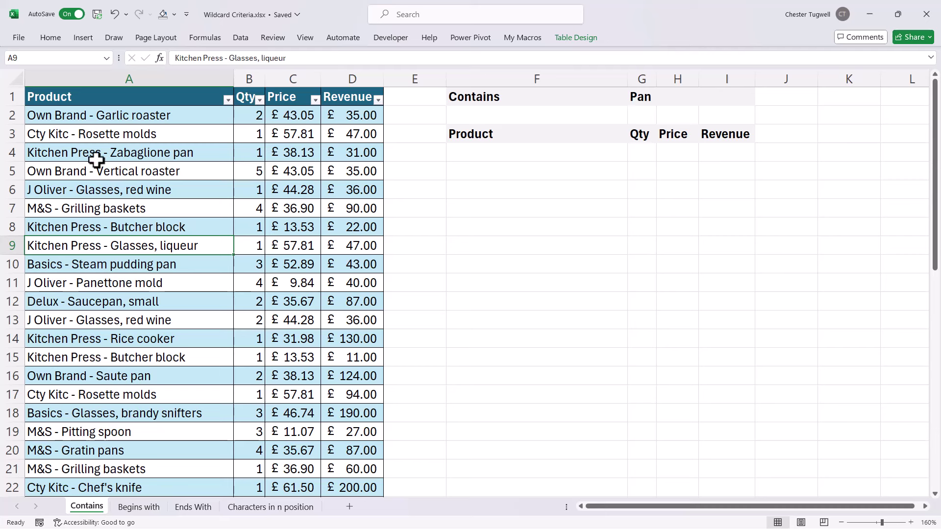
- Enter =SEARCH(G1,Transactions[Product]) in cell F4 of the Contains sheet
click(472, 150)
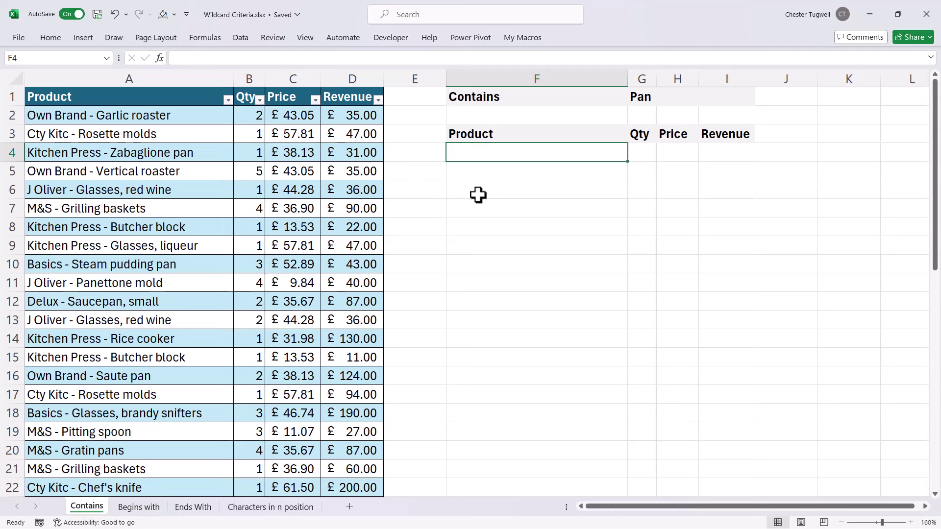
text(=se)
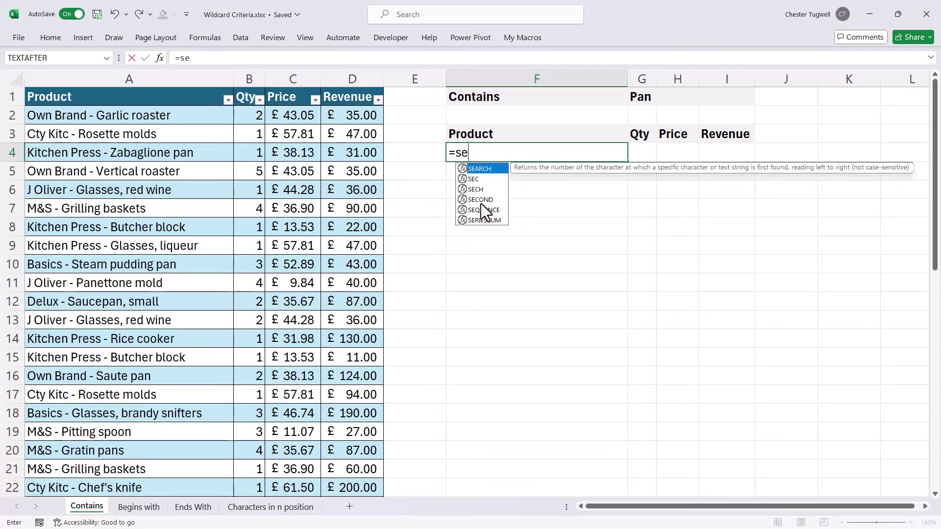
double_click(477, 169)
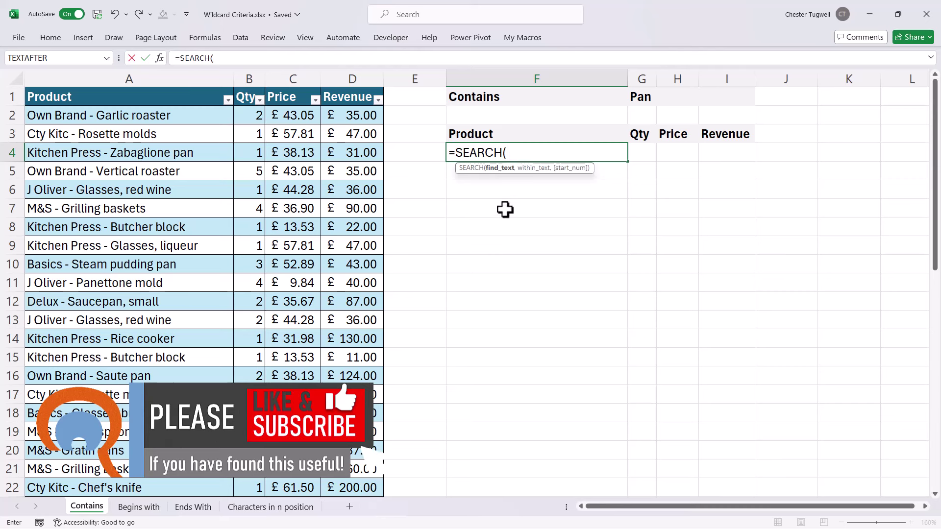
click(641, 97)
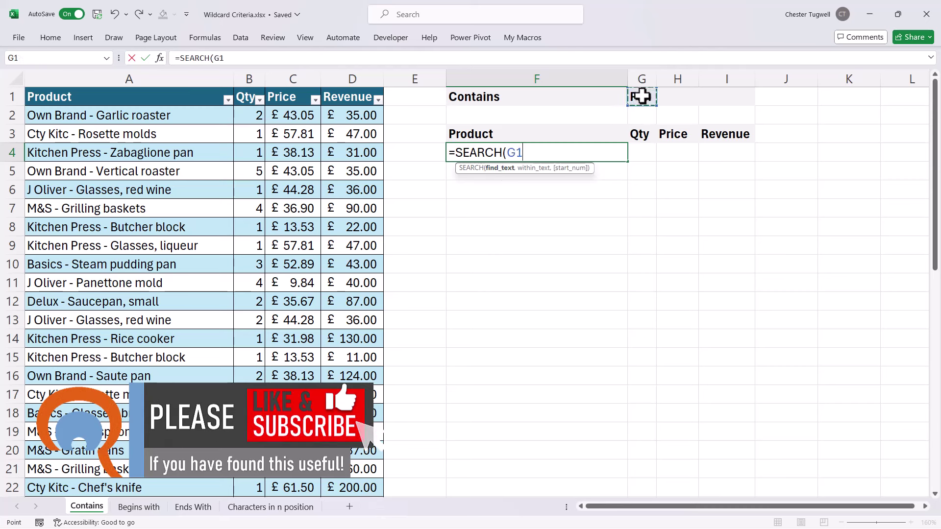
text(,)
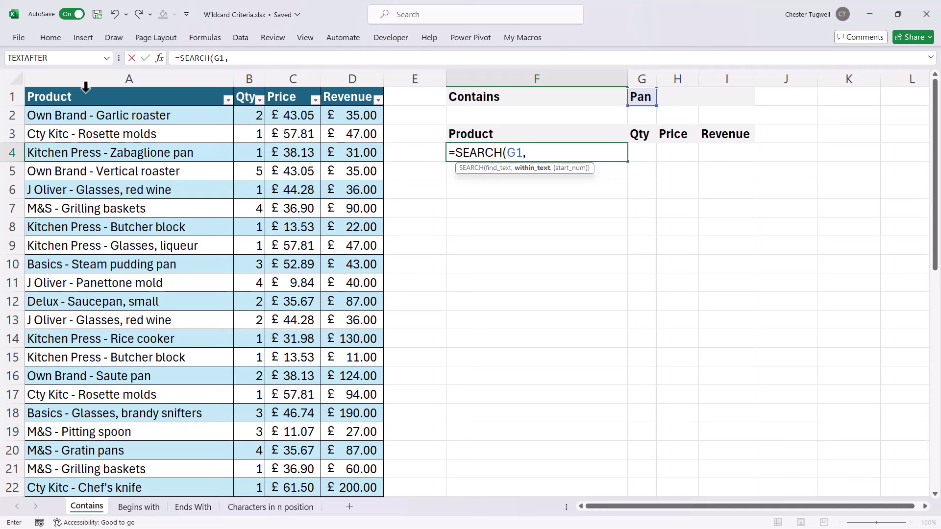
click(86, 87)
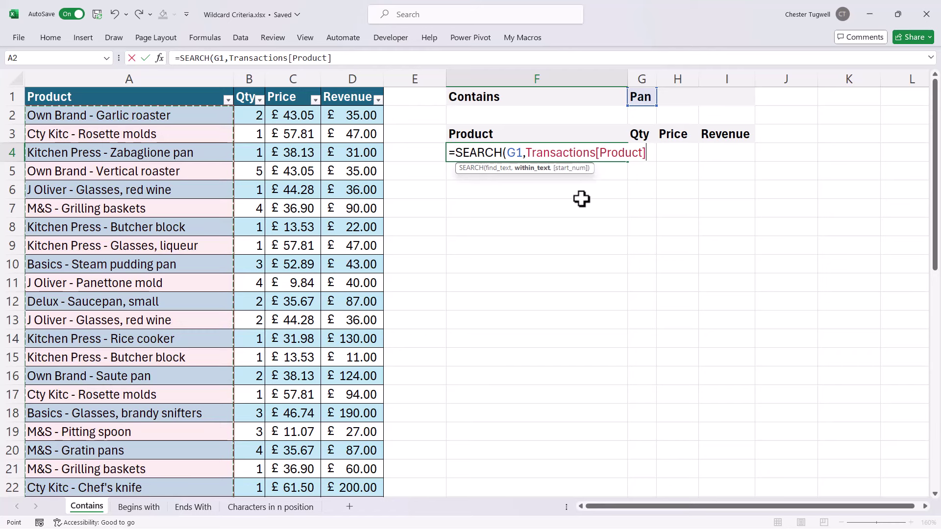
text())
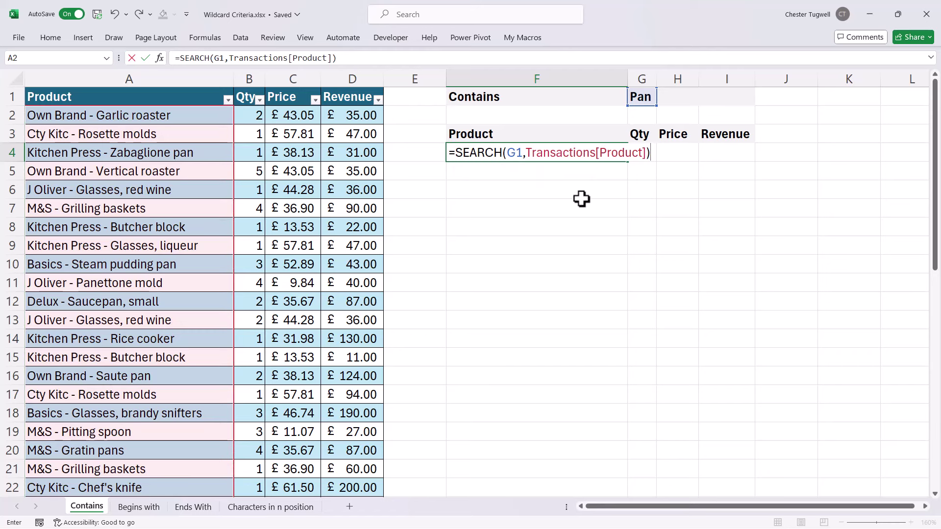
key(Return)
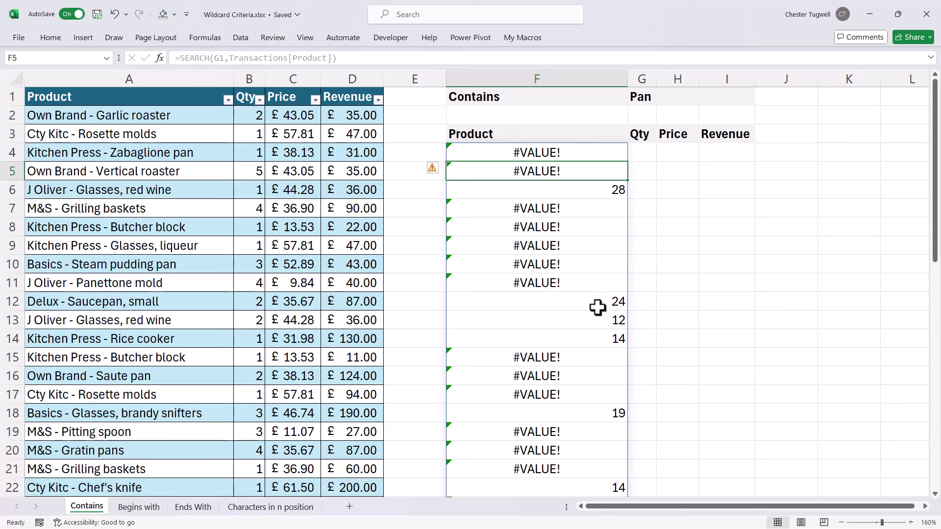
- Wrap the SEARCH formula in F4 in ISNUMBER, giving =ISNUMBER(SEARCH(G1,Transactions[Product]))
double_click(548, 156)
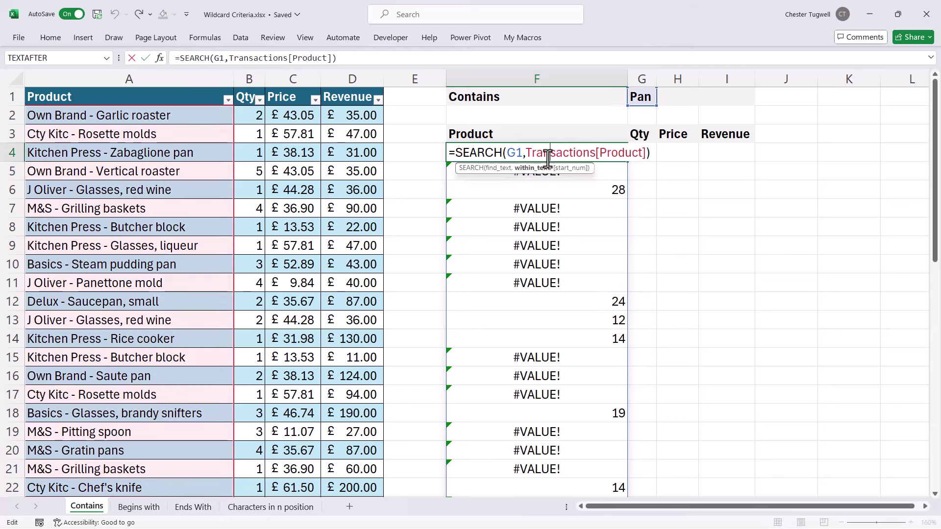
click(457, 155)
text(ISNUM)
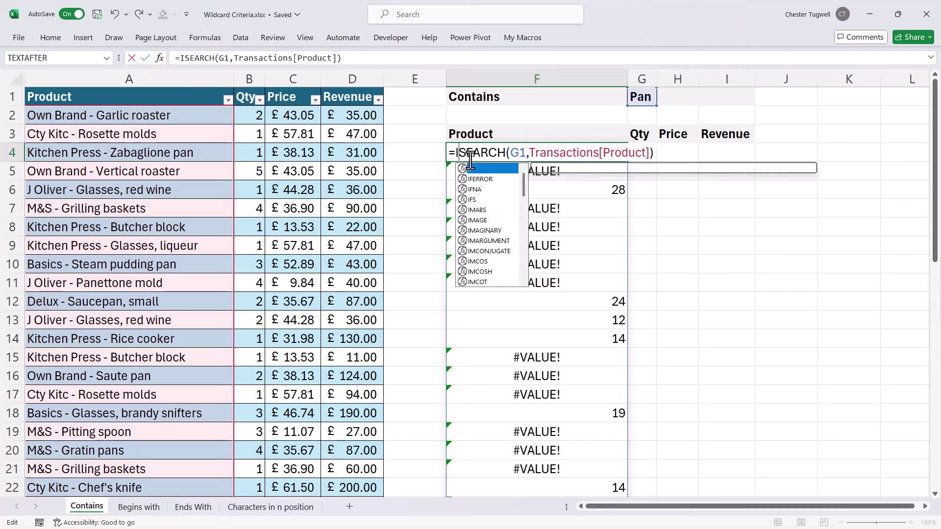
text(BER)
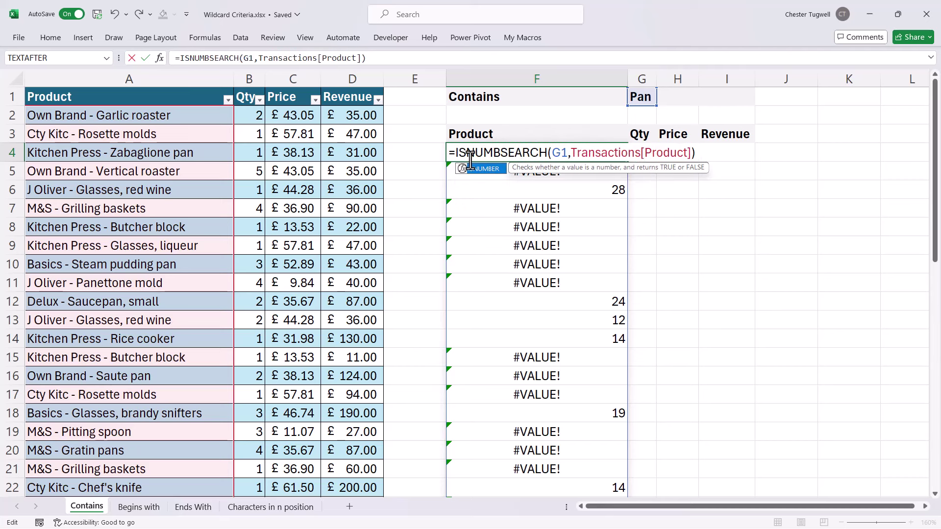
text(()
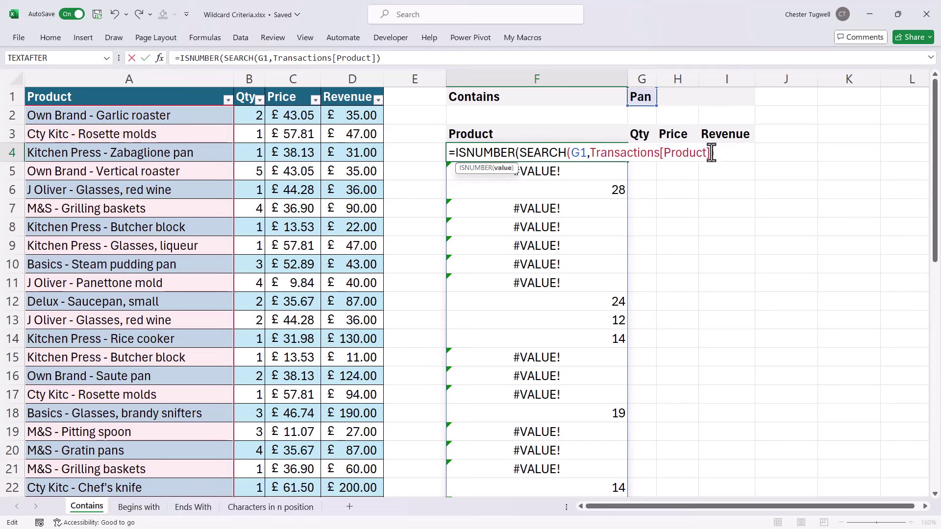
text())
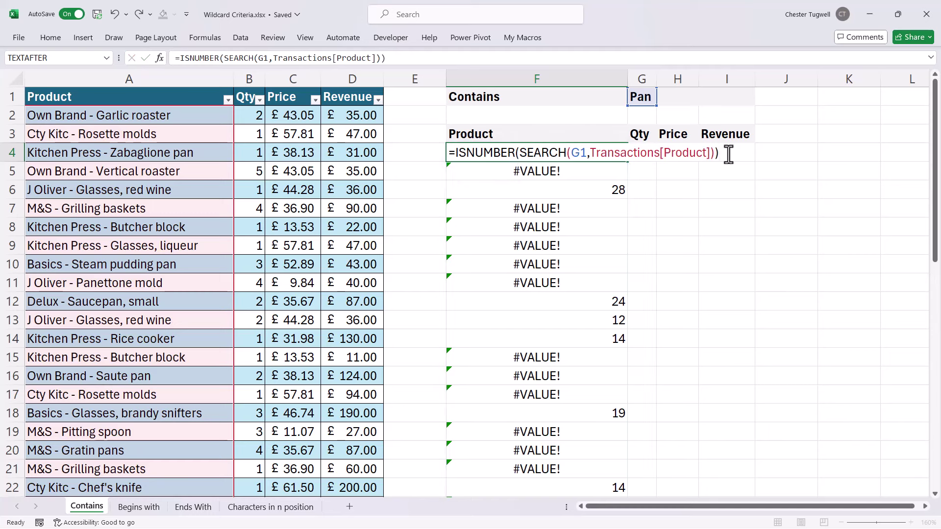
key(Return)
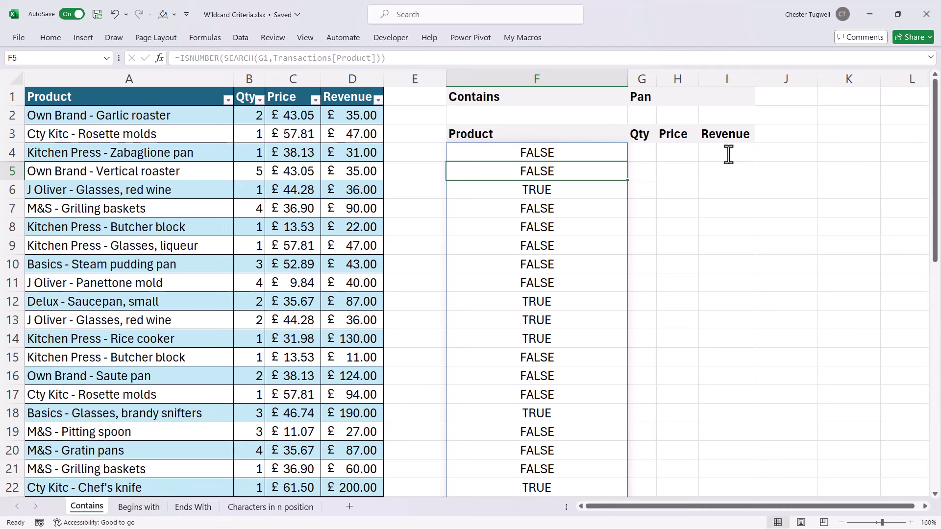
- Make the ISNUMBER test in F4 the include argument of a FILTER on the whole table: =FILTER(Transactions,ISNUMBER(SEARCH(G1,Transactions[Product])))
click(518, 152)
double_click(518, 151)
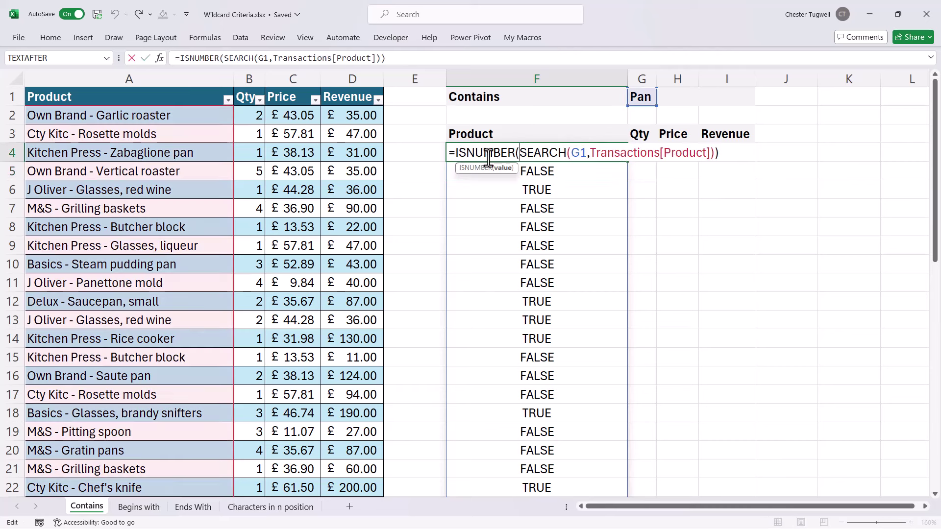
click(455, 151)
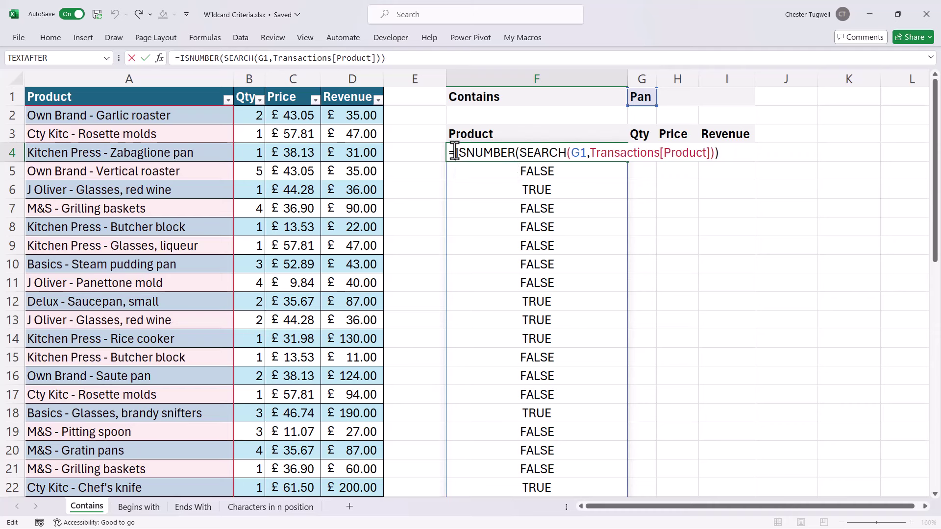
text(FILTER)
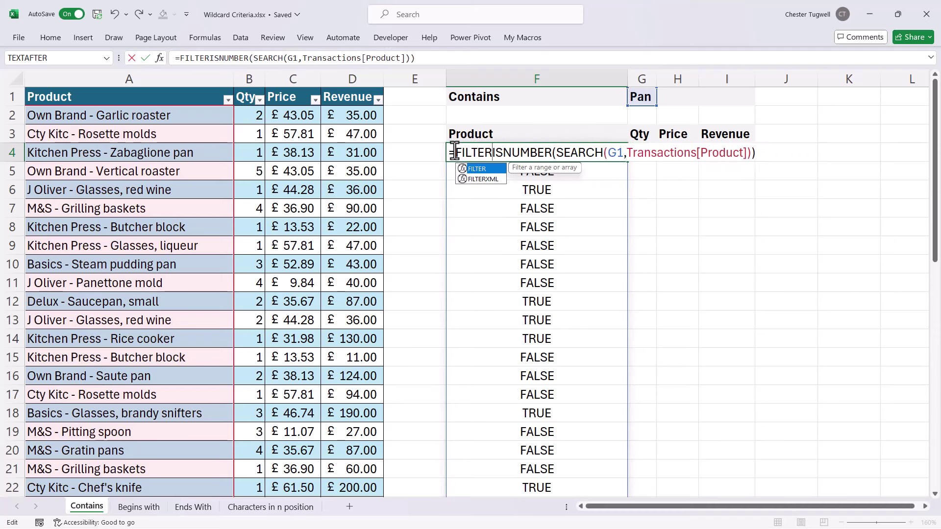
text(()
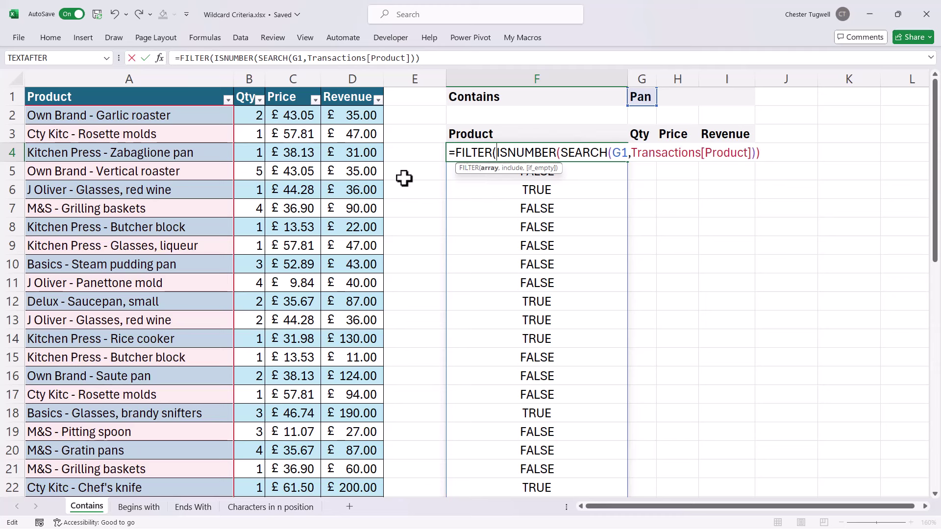
click(19, 81)
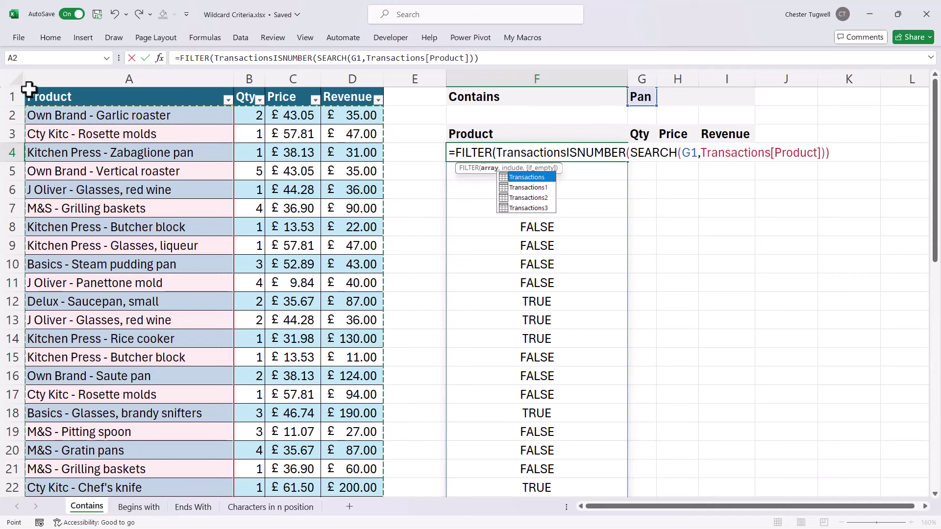
text(,)
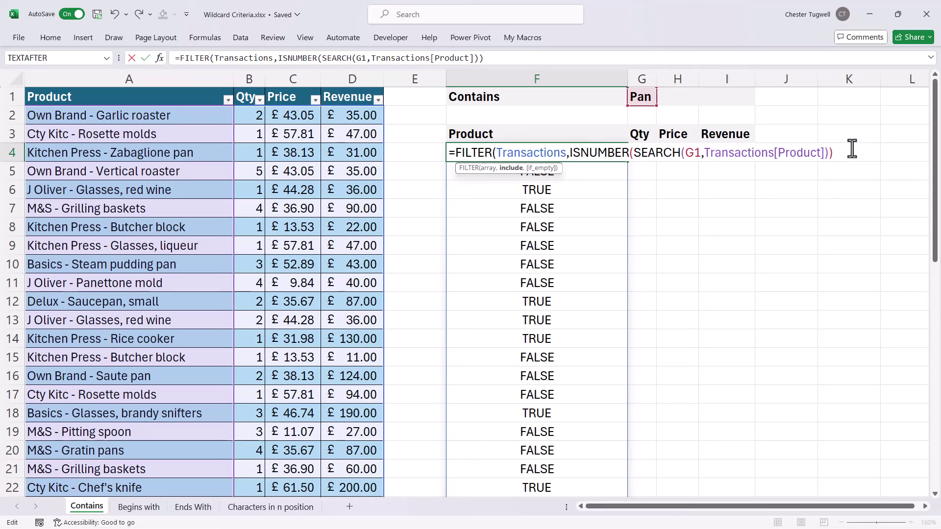
text())
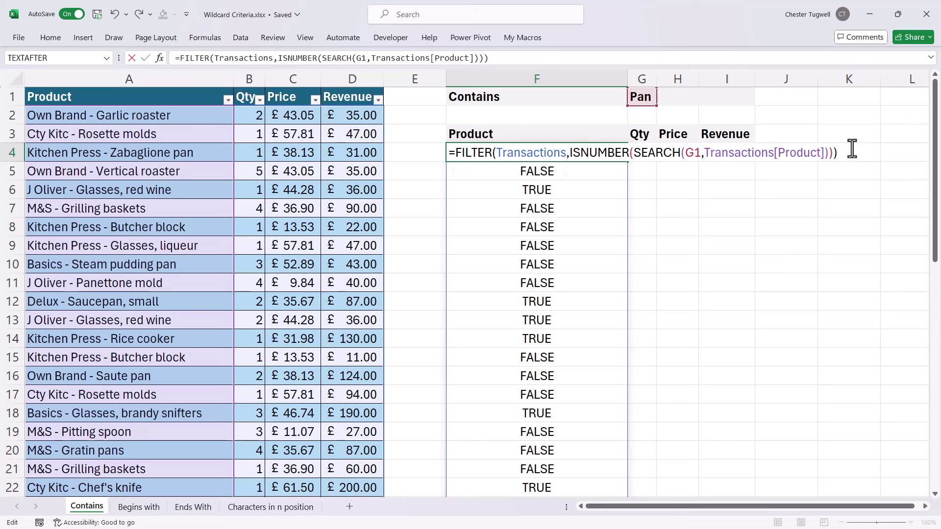
key(Return)
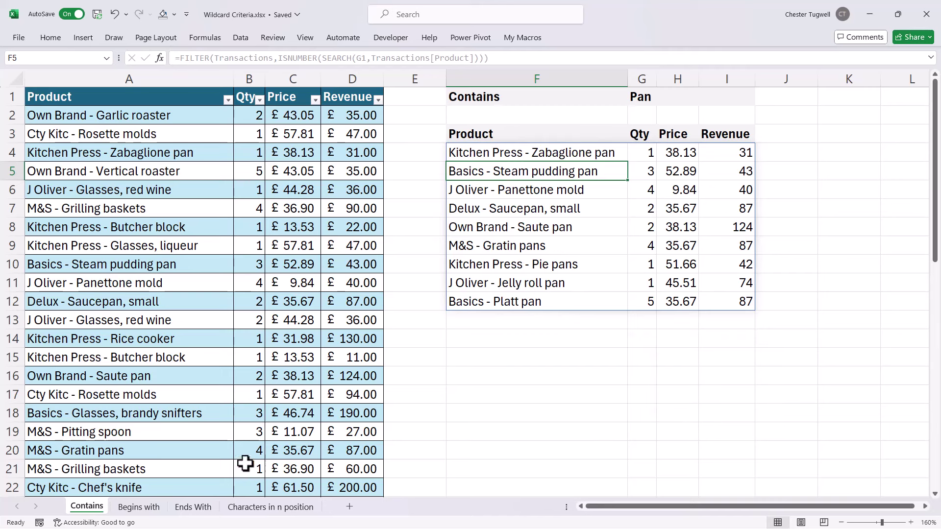
- Enter =LEN(G1) in cell F4 of the Begins with sheet
click(137, 508)
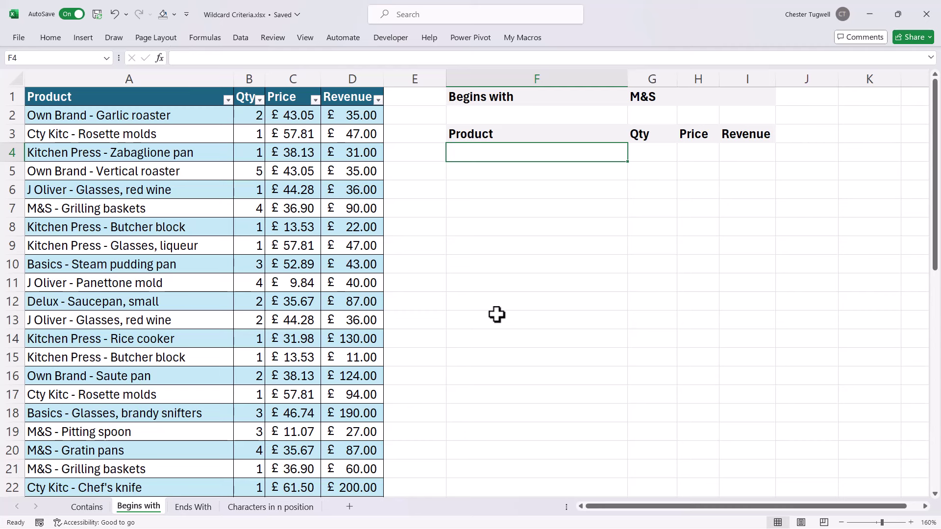
text(=)
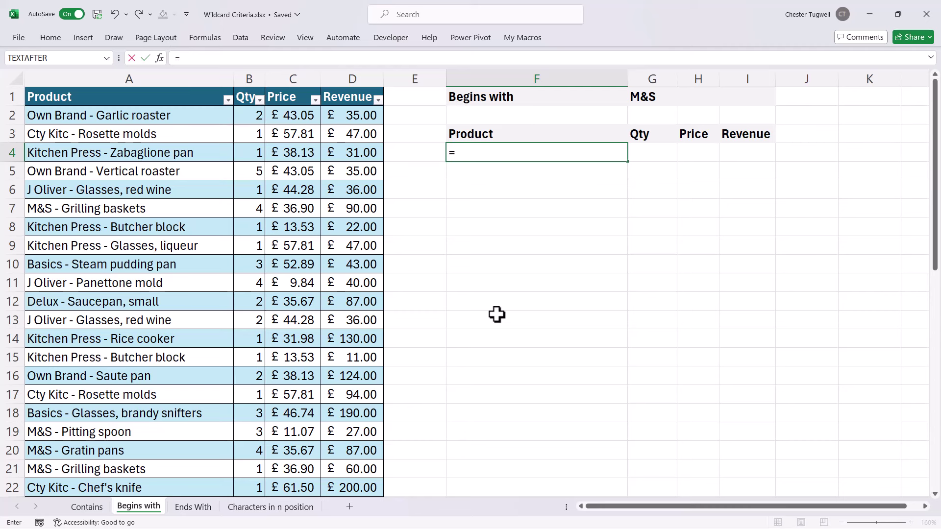
text(LEN()
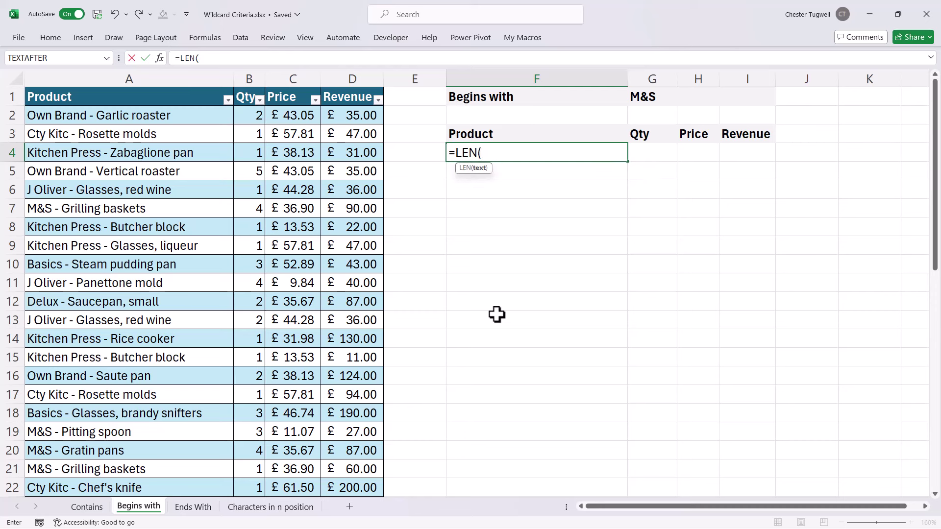
click(643, 98)
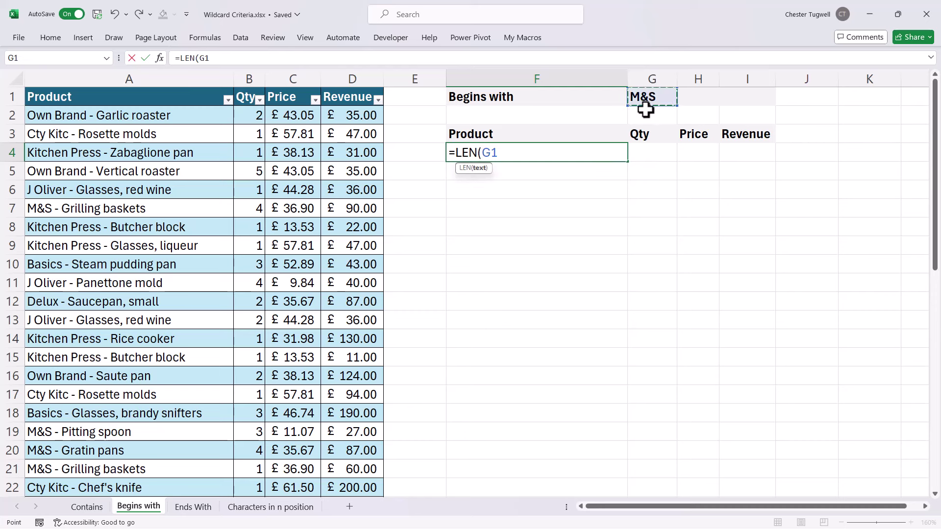
text())
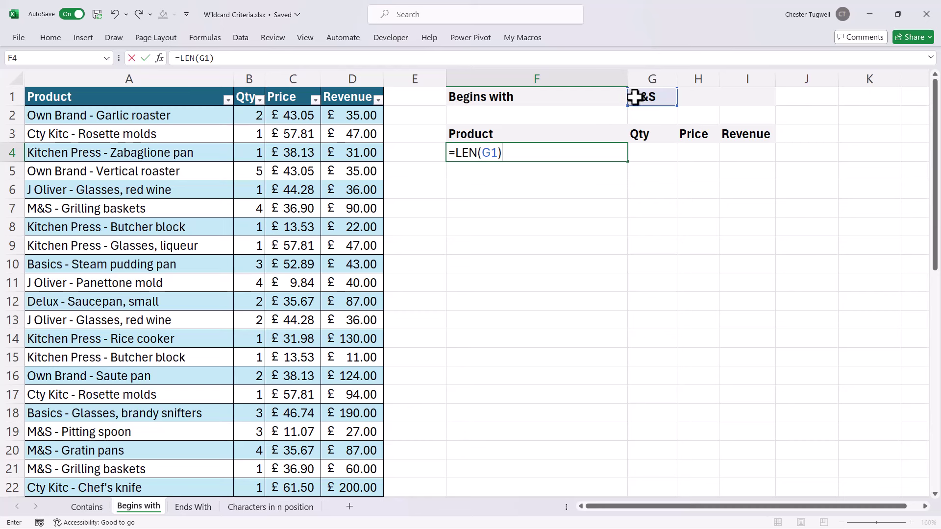
key(Return)
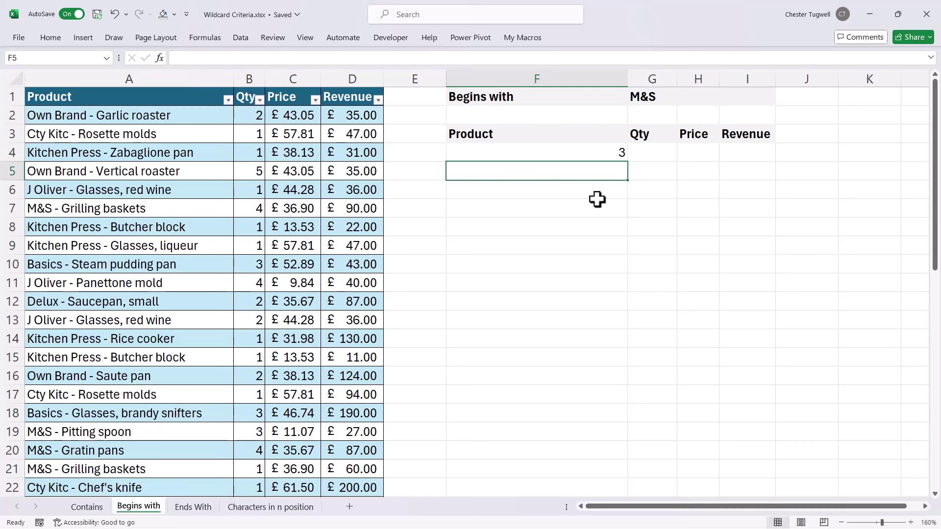
- Use the LEN in F4 as the character count of a LEFT on the Product column: =LEFT(Transactions1[Product],LEN(G1))
double_click(586, 154)
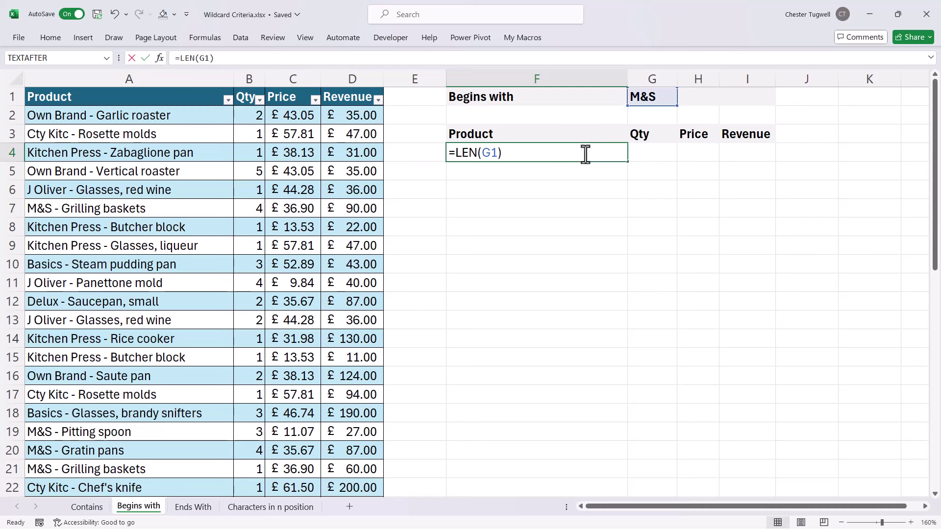
click(464, 157)
text(LEFT()
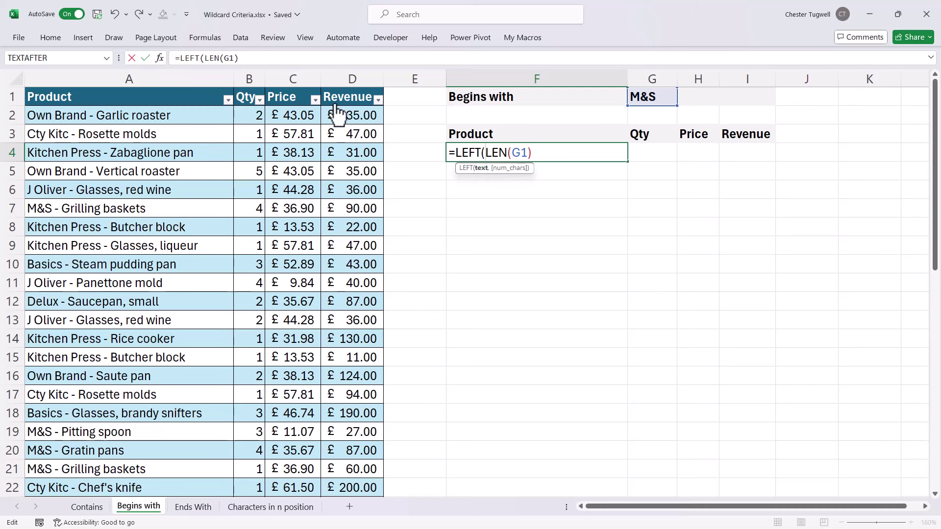
click(89, 83)
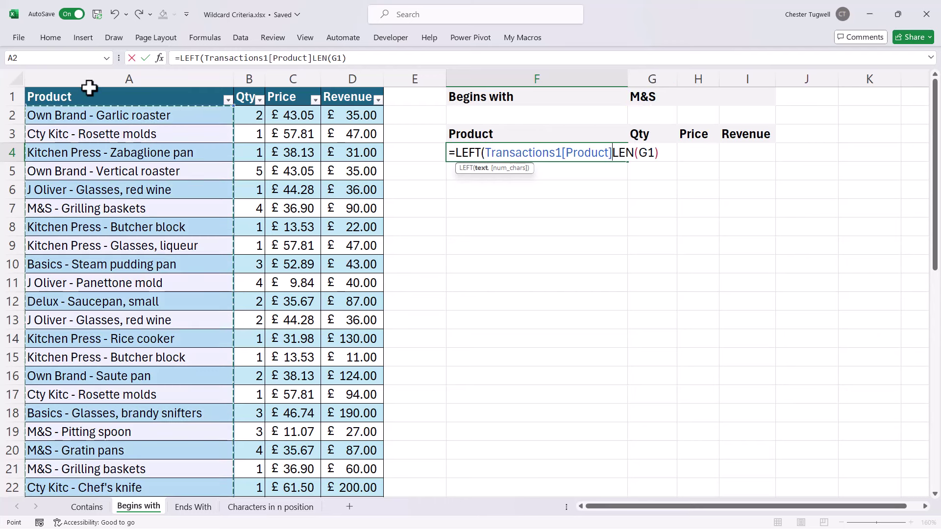
text(,)
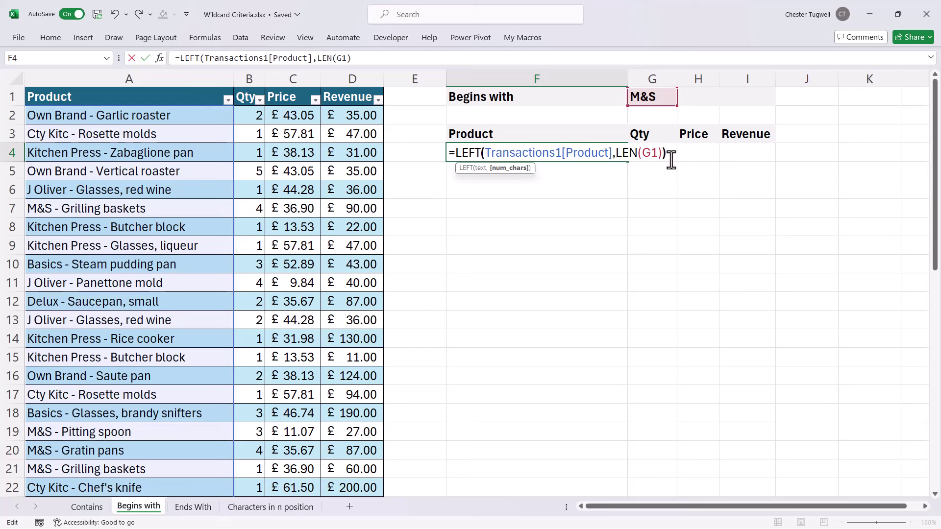
key(Return)
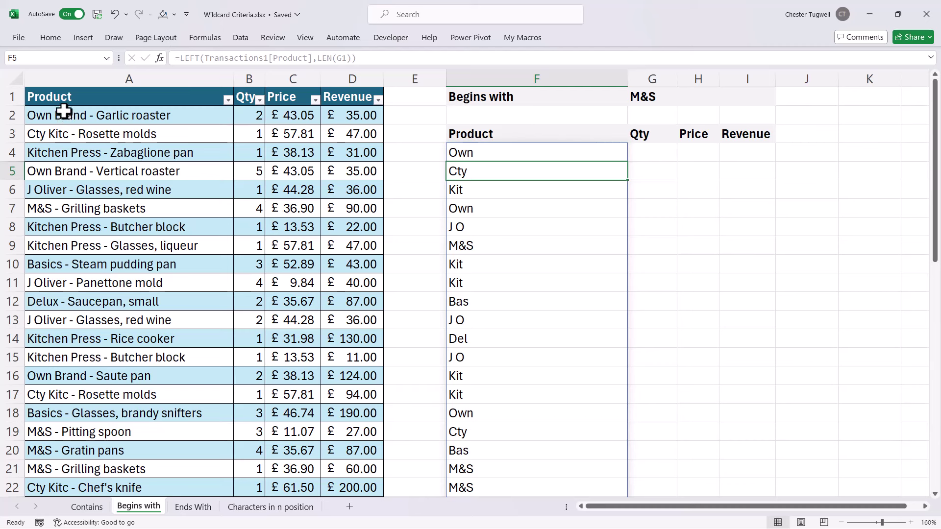
- Compare the LEFT result in F4 with the criterion cell, giving =LEFT(Transactions1[Product],LEN(G1))=G1
click(498, 153)
key(F2)
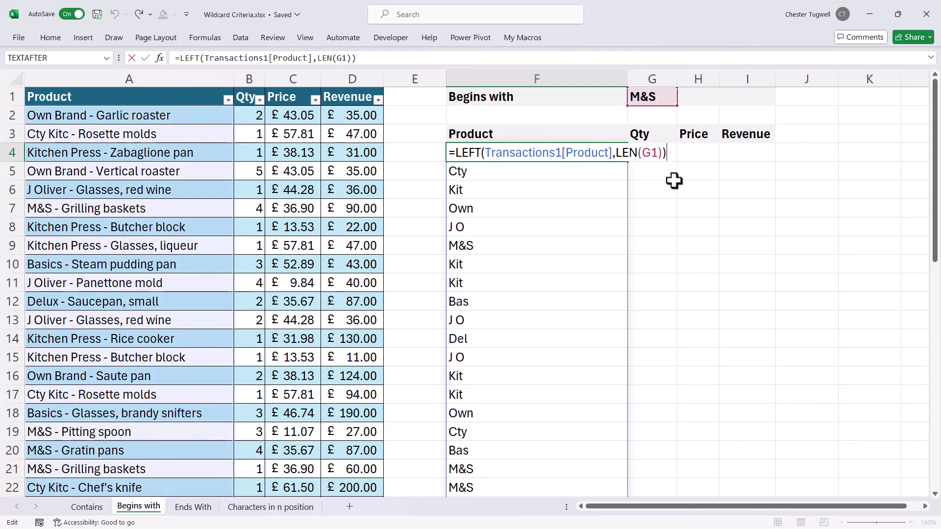
text(=)
click(661, 97)
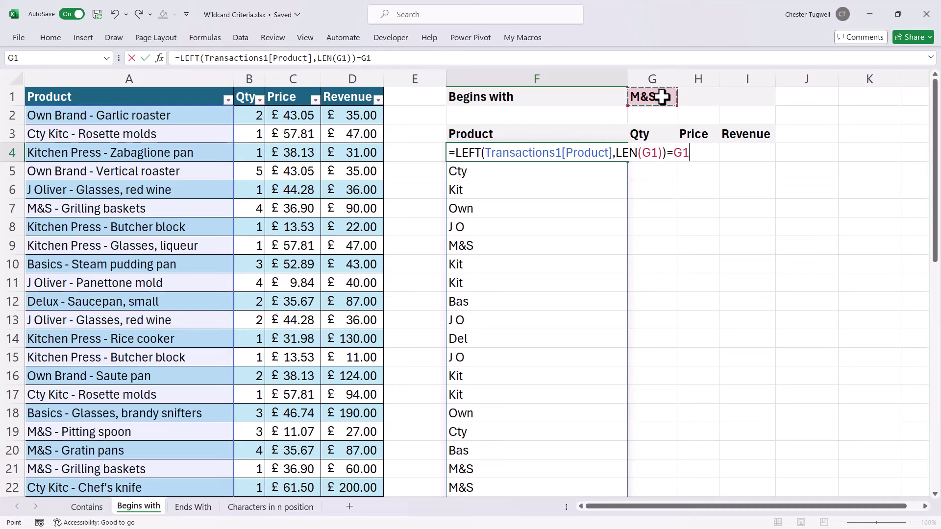
key(Return)
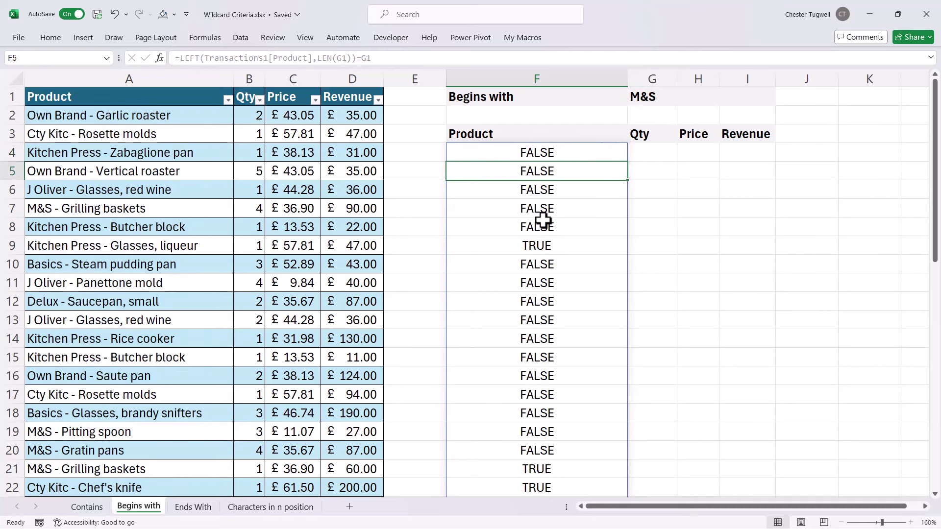
- Make the comparison in F4 the include argument of a FILTER on the whole table: =FILTER(Transactions1,LEFT(Transactions1[Product],LEN(G1))=G1)
double_click(548, 155)
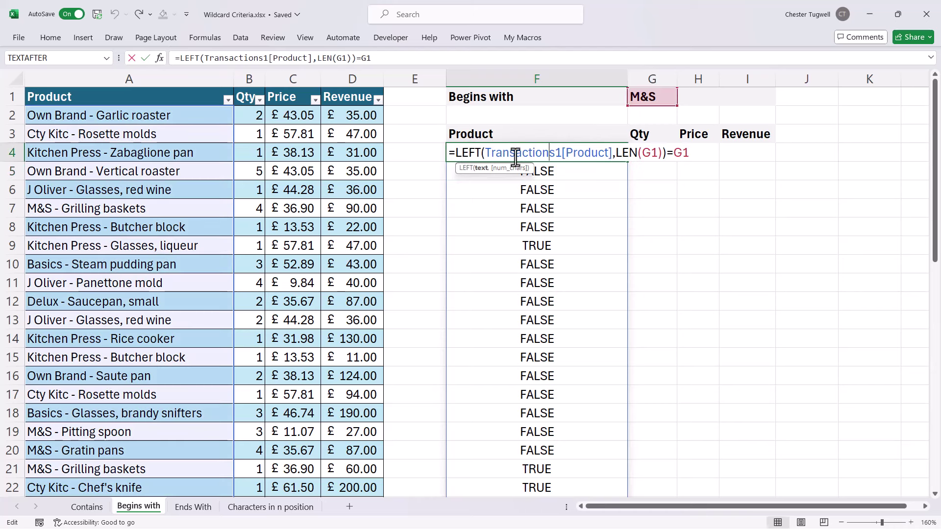
click(458, 153)
text(FILTER)
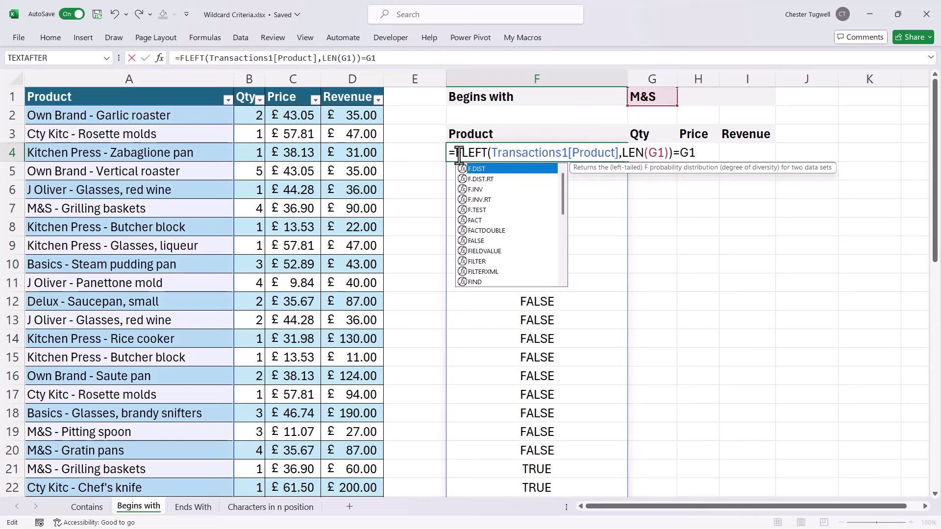
text(()
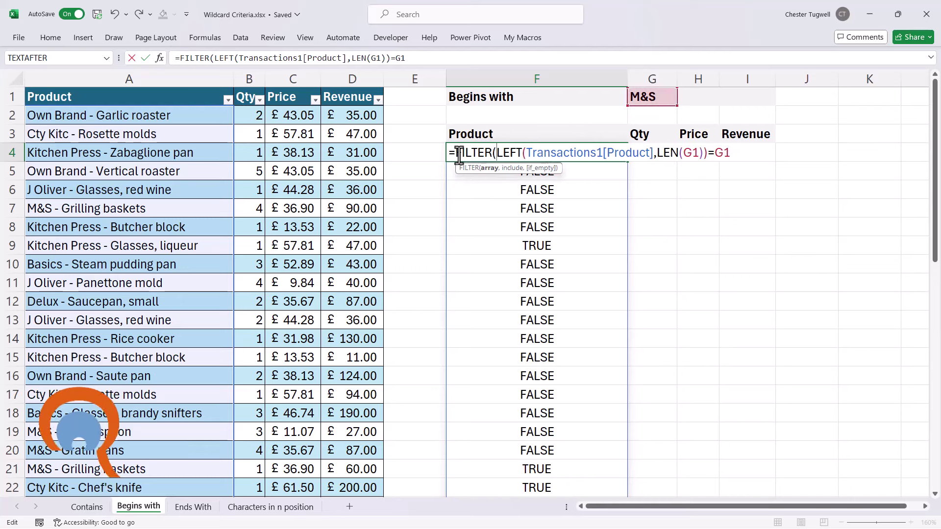
click(25, 81)
text(,)
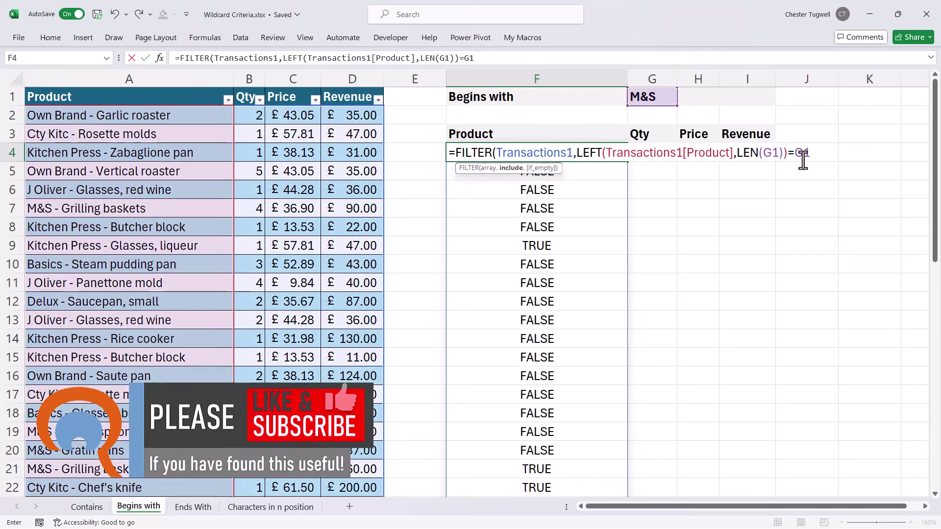
click(810, 154)
text())
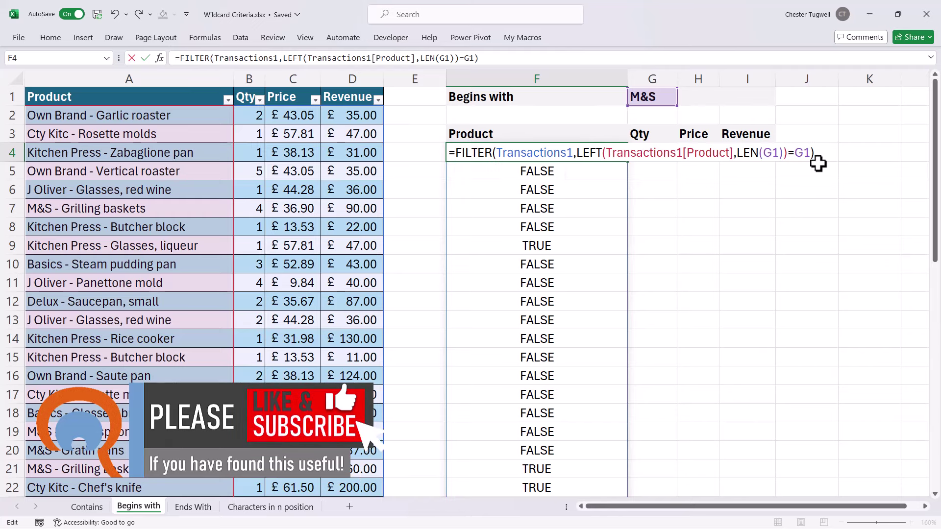
key(Return)
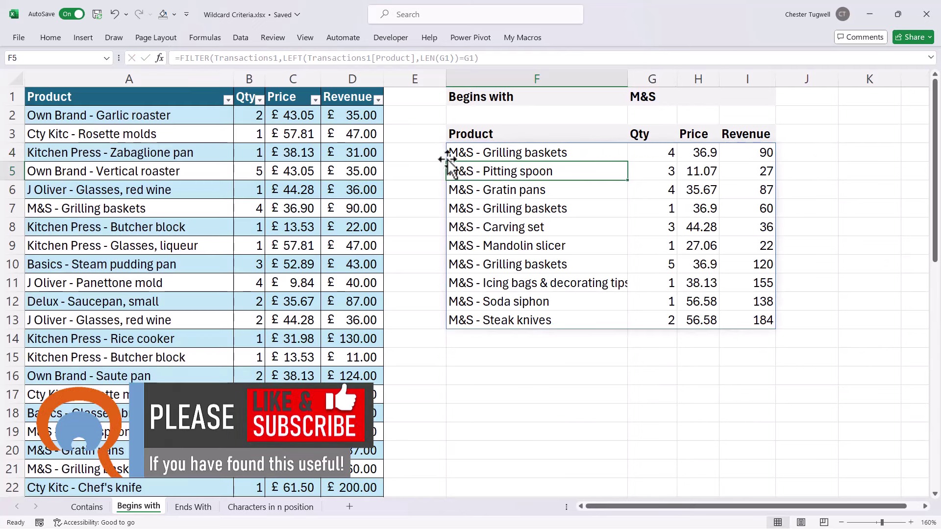
click(654, 101)
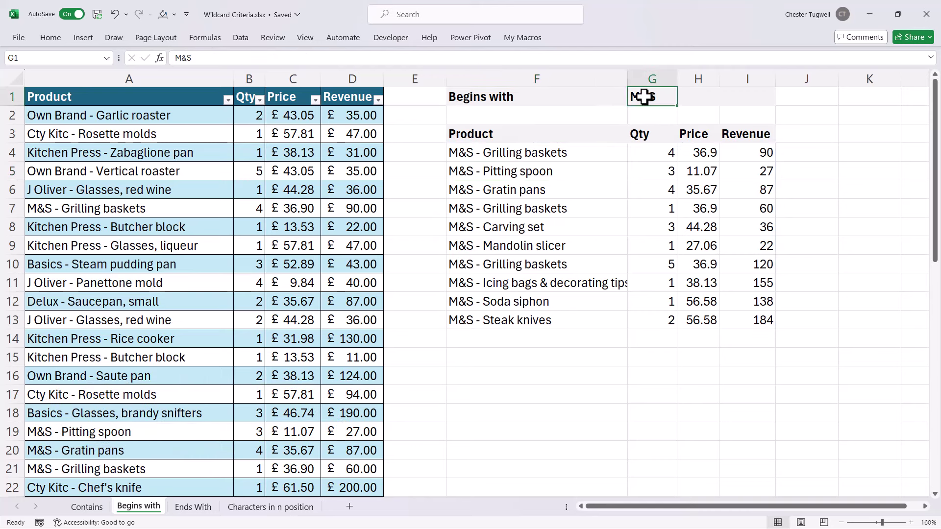
text(J Oliver)
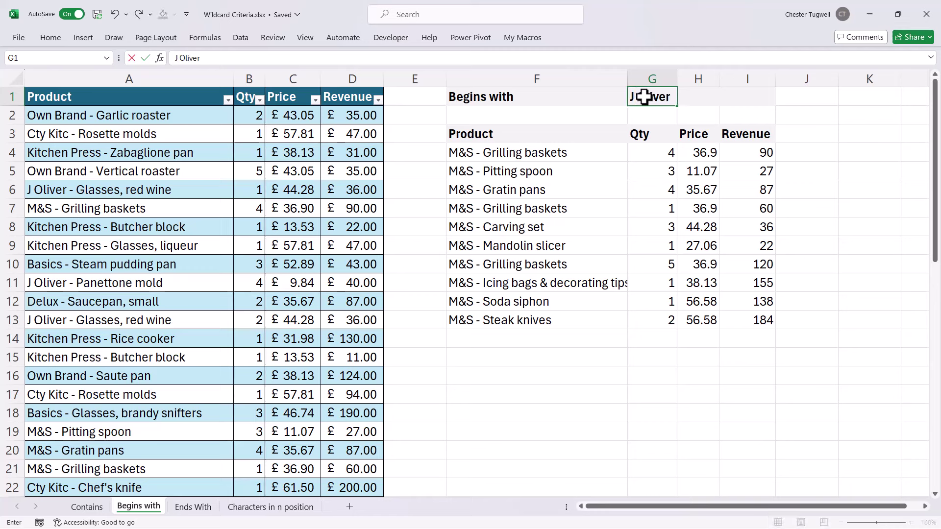
key(Return)
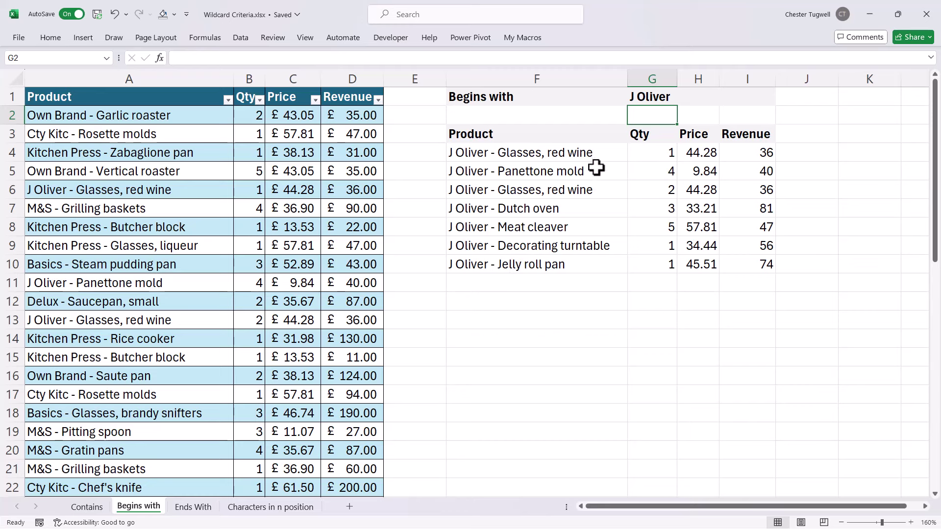
double_click(480, 156)
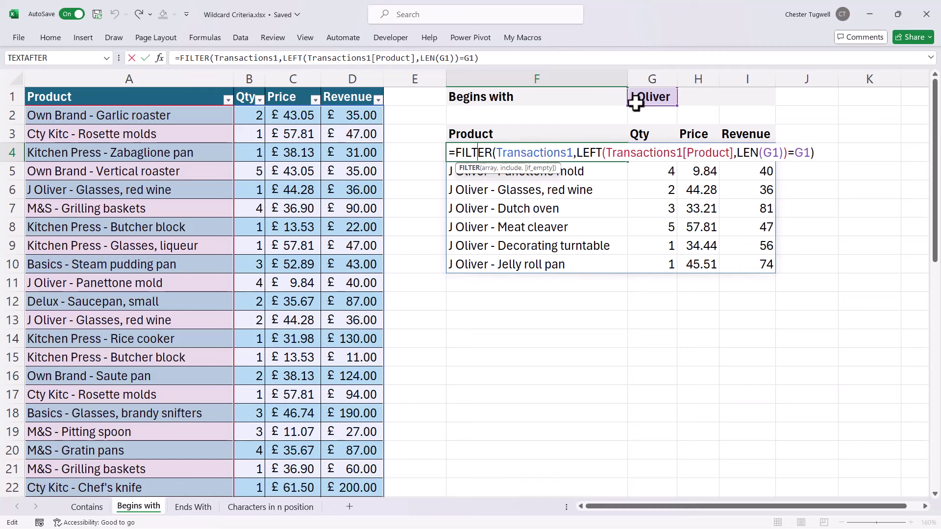
key(Return)
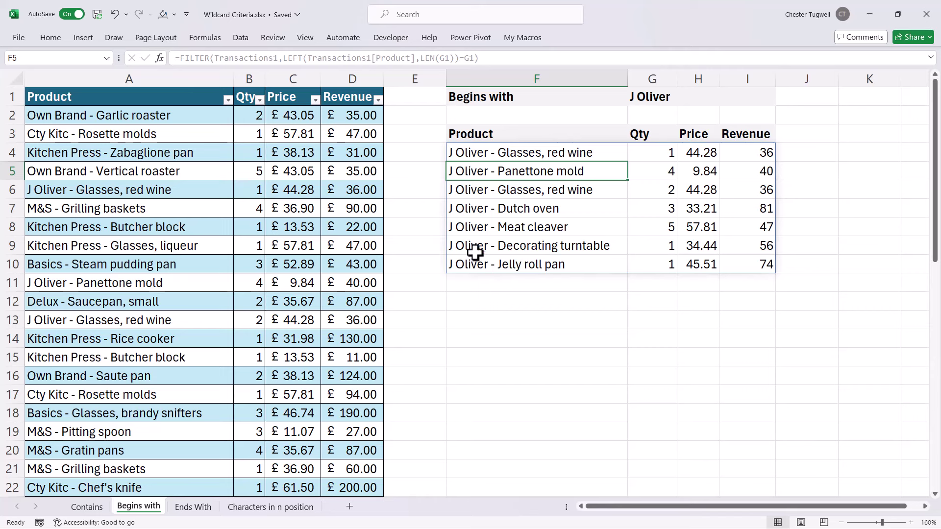
- Enter =LEN(G1) in cell F4 of the Ends With sheet
click(206, 508)
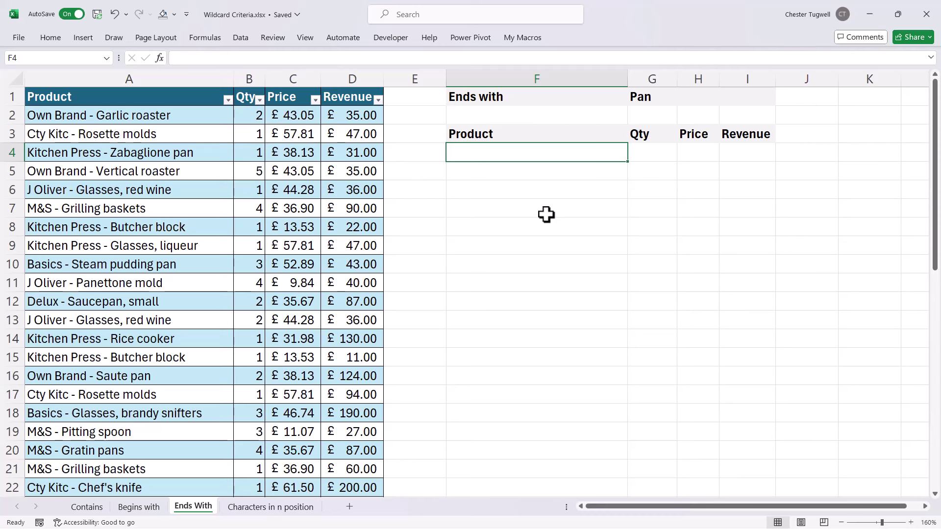
text(=LEN()
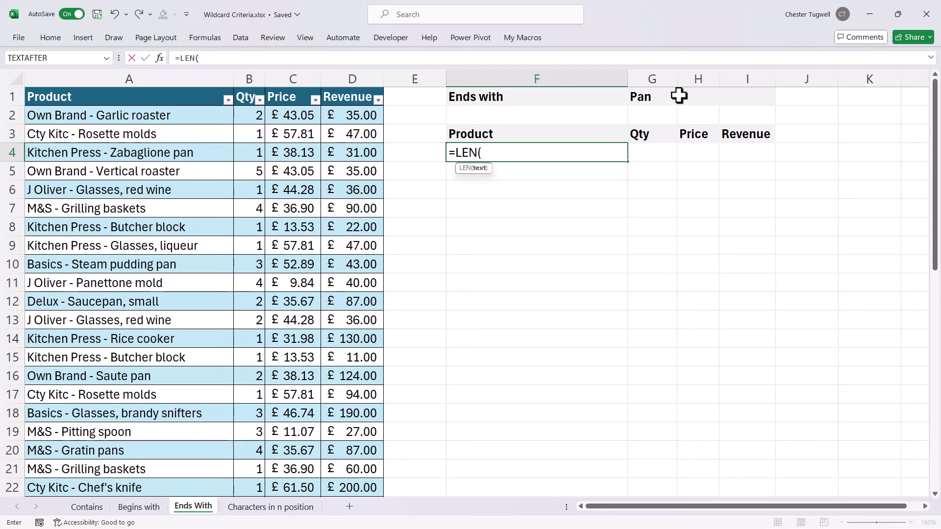
click(644, 97)
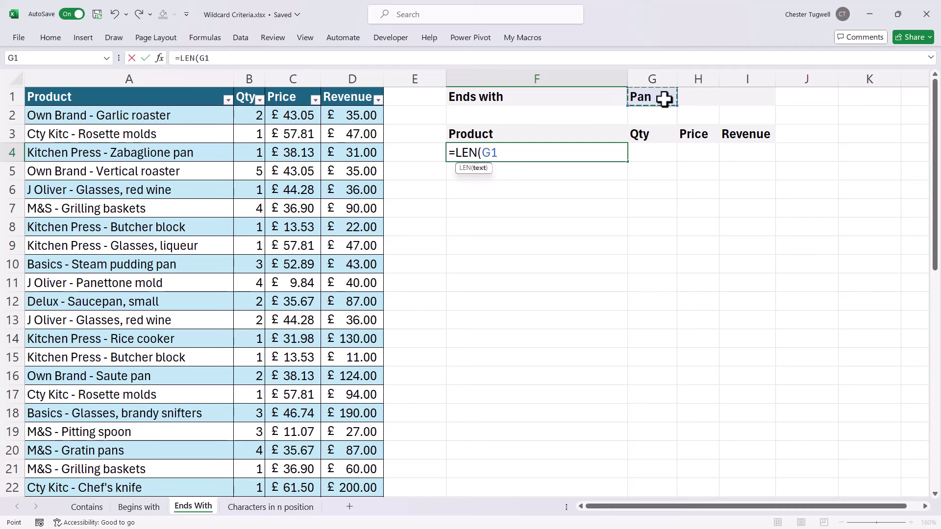
text())
key(Return)
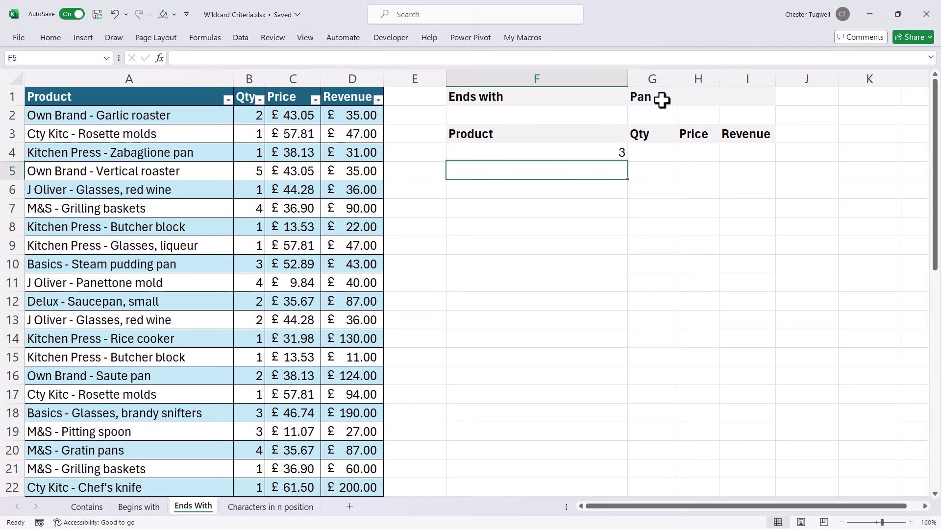
- Wrap the LEN in F4 in a RIGHT function on the Product column: =RIGHT(Transactions2[Product],LEN(G1))
double_click(592, 155)
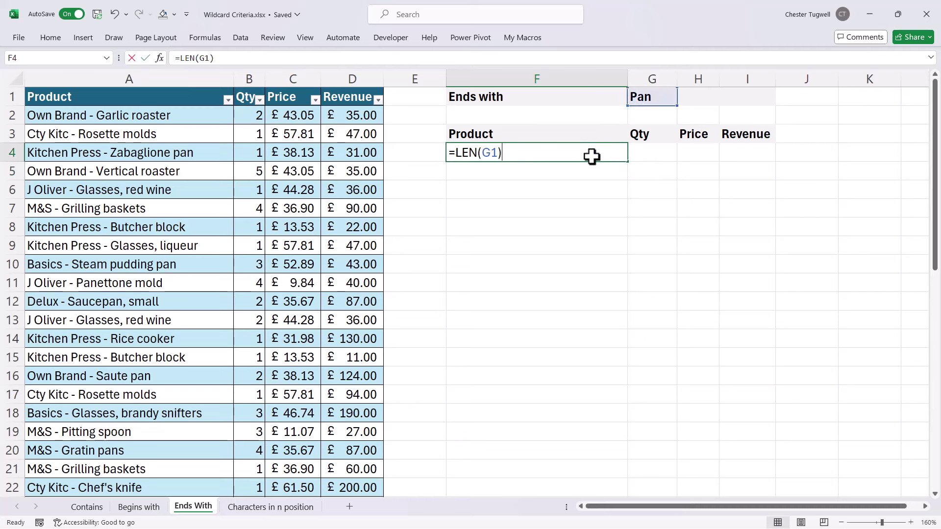
click(454, 154)
text(RIGH)
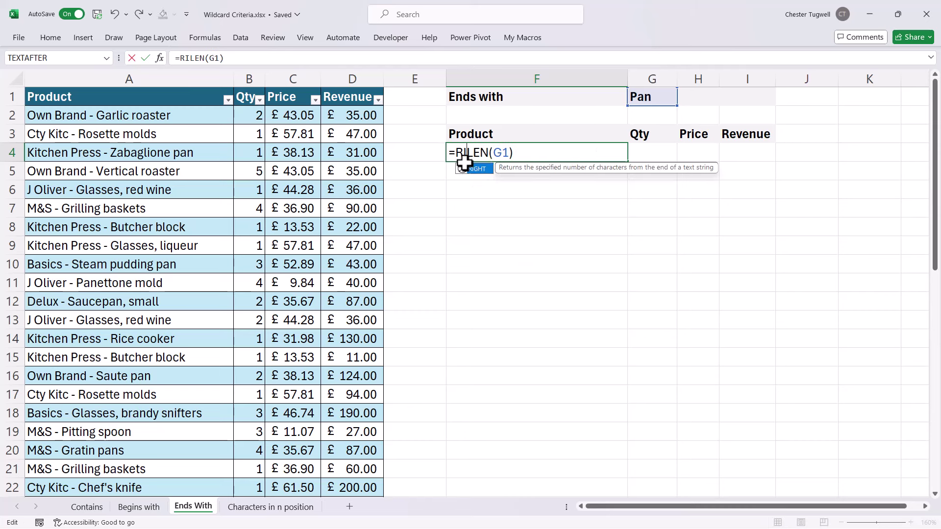
text(()
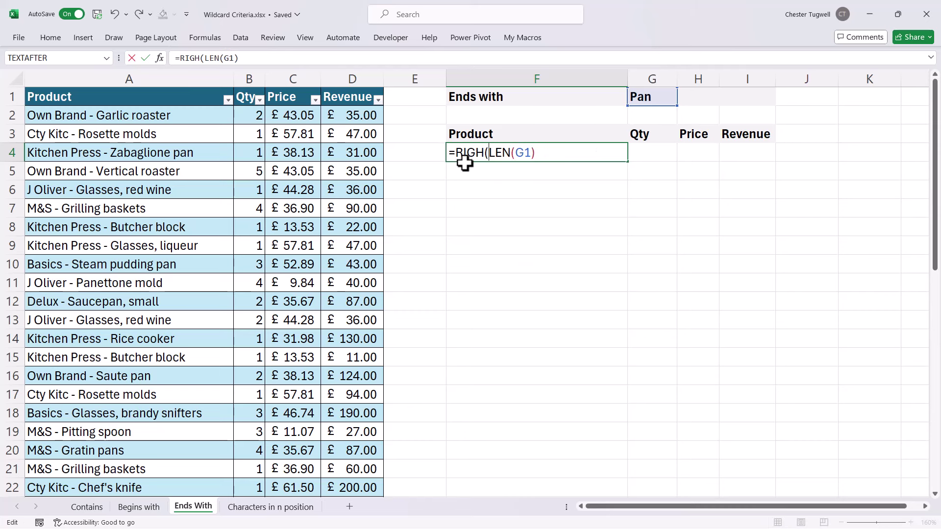
key(BackSpace)
text(T()
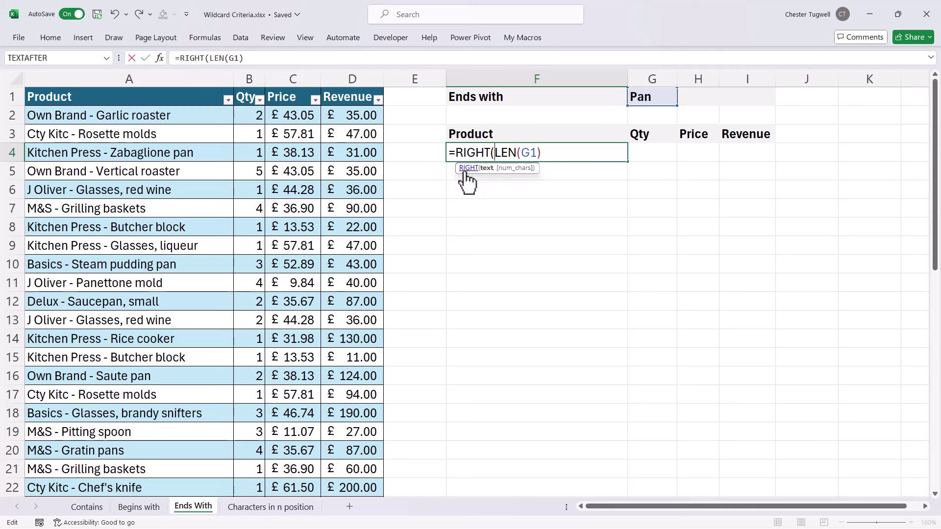
click(121, 84)
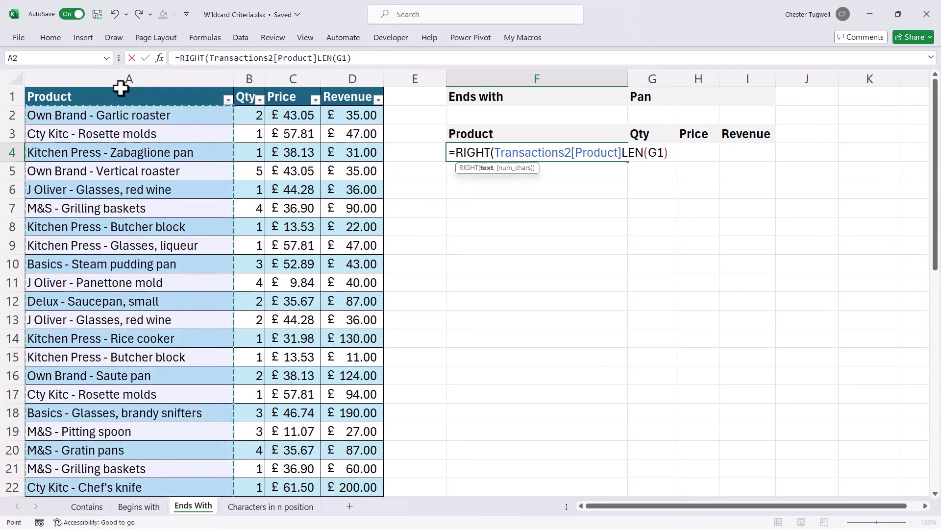
text(,)
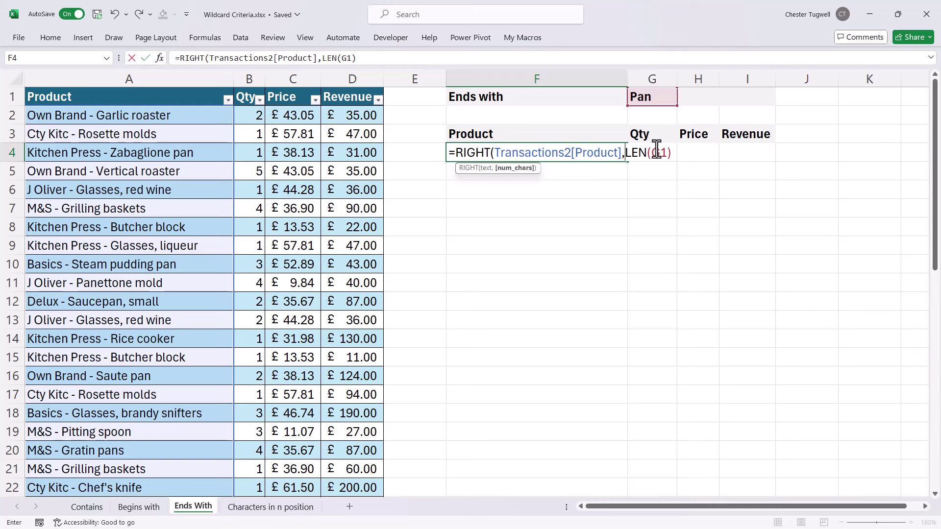
text())
key(Return)
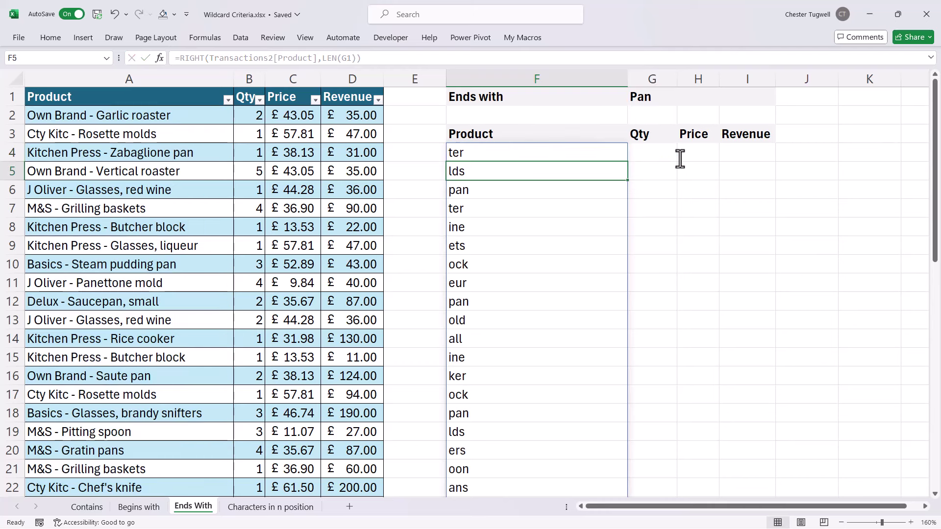
- Compare the RIGHT result in F4 with the Ends with criterion cell, giving =RIGHT(Transactions2[Product],LEN(G1))=G1
double_click(510, 154)
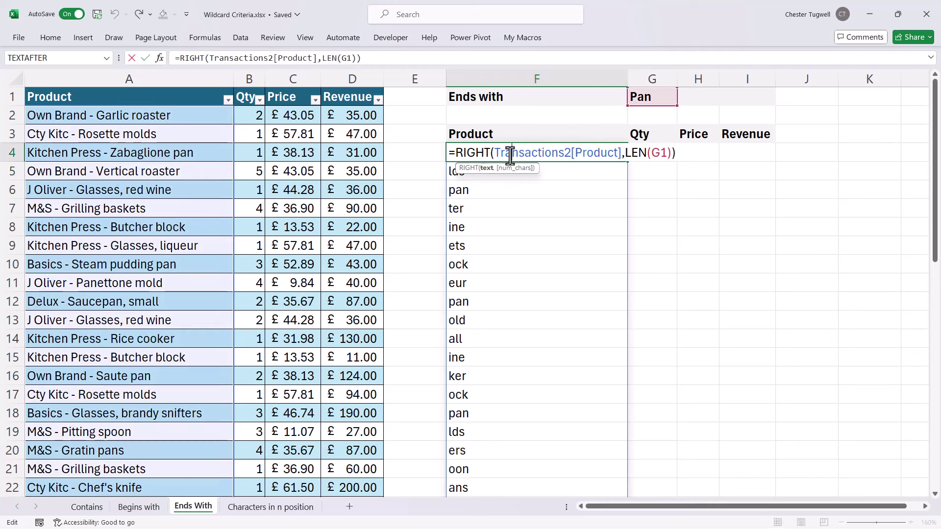
click(685, 153)
text(=)
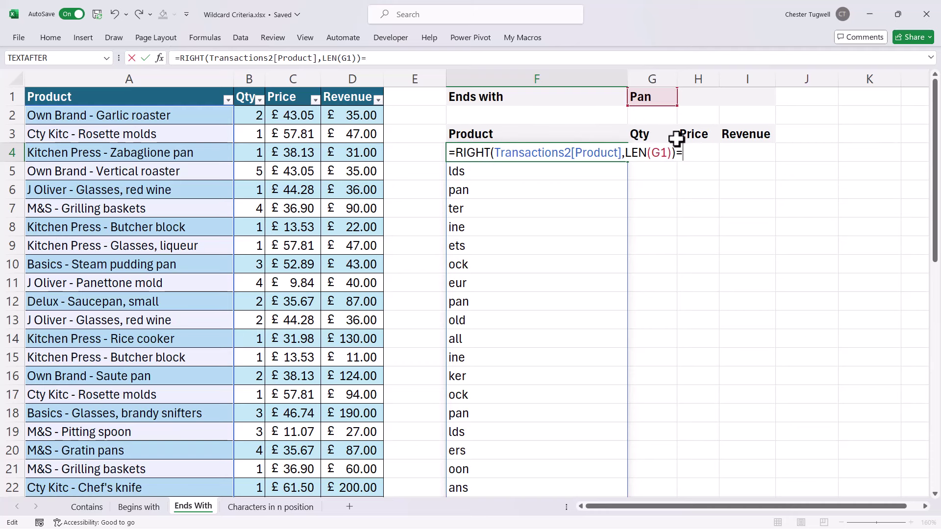
click(652, 97)
key(Return)
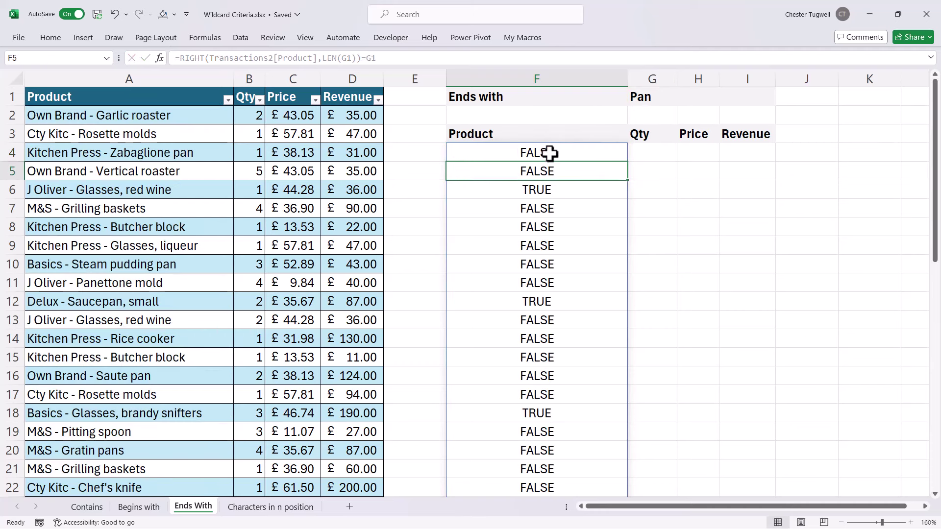
double_click(549, 153)
click(468, 153)
key(Escape)
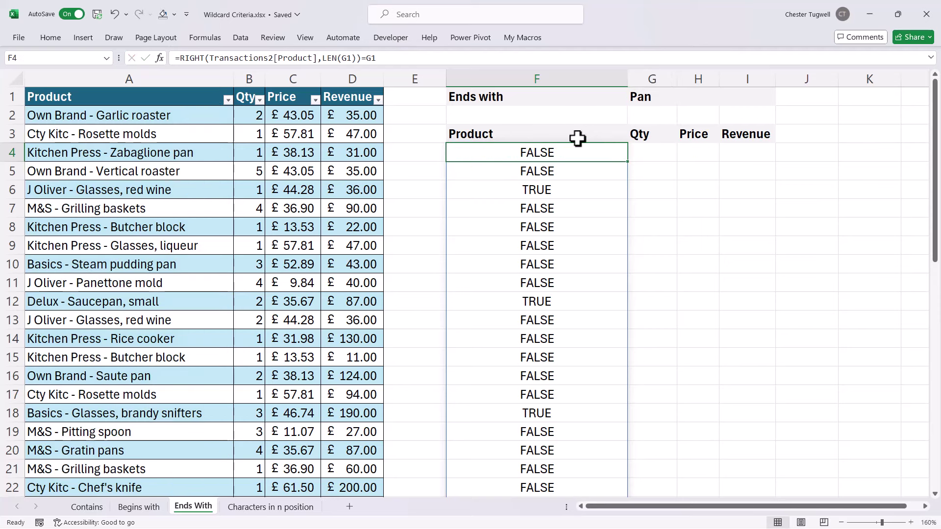
- Make the comparison in F4 the include argument of a FILTER on the whole table: =FILTER(Transactions2,RIGHT(Transactions2[Product],LEN(G1))=G1)
double_click(565, 152)
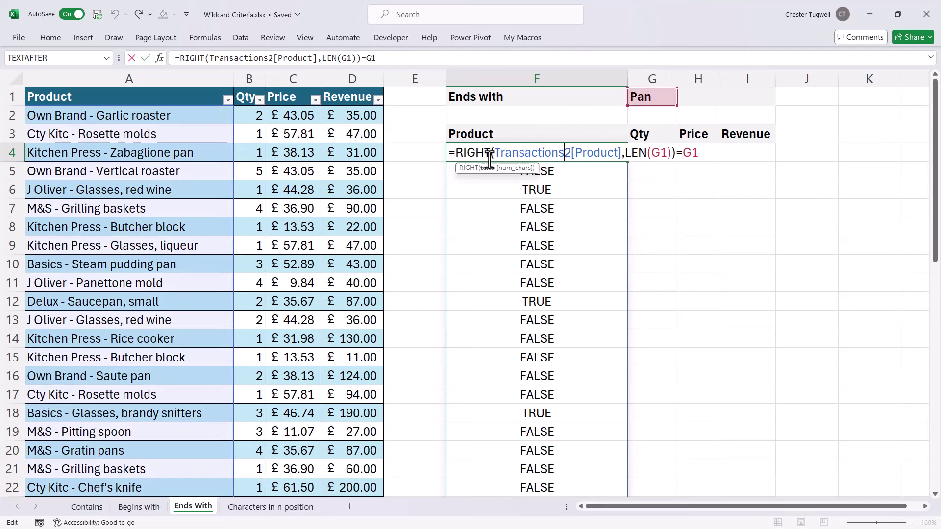
click(455, 153)
text(FILTER)
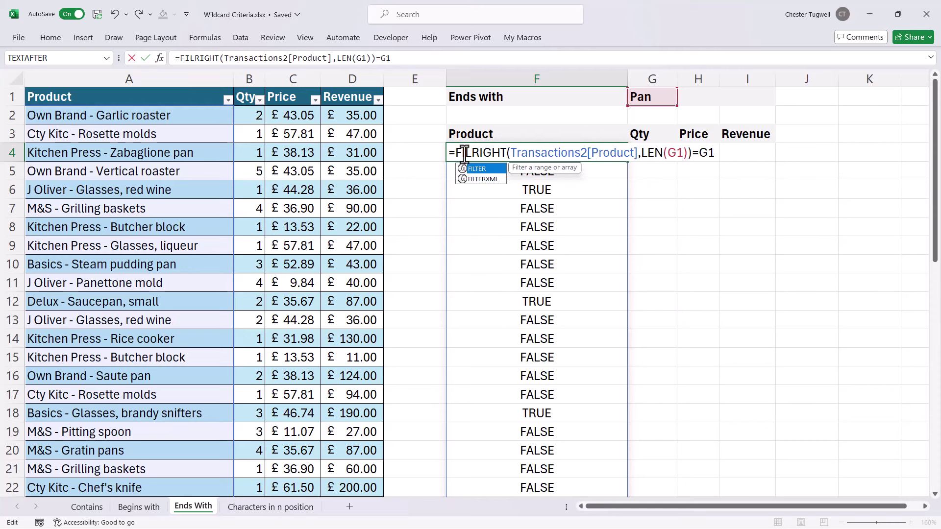
text(()
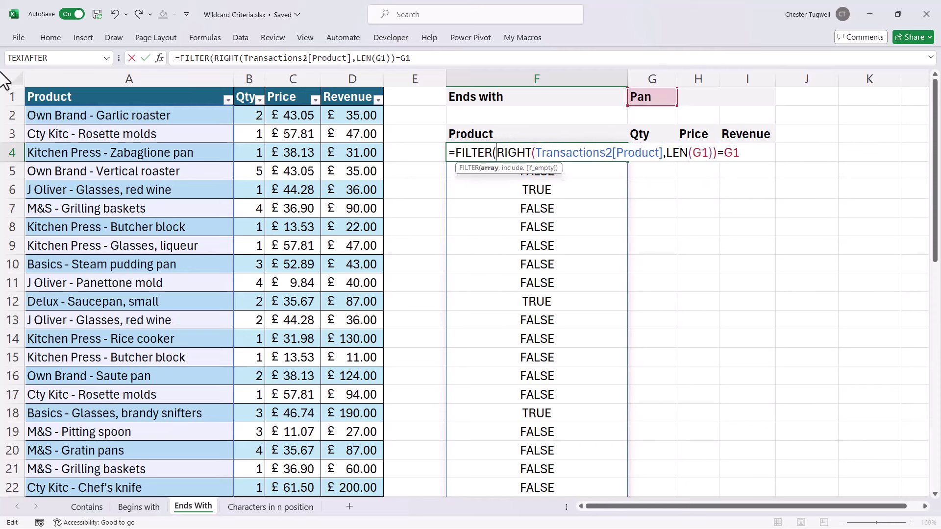
click(22, 85)
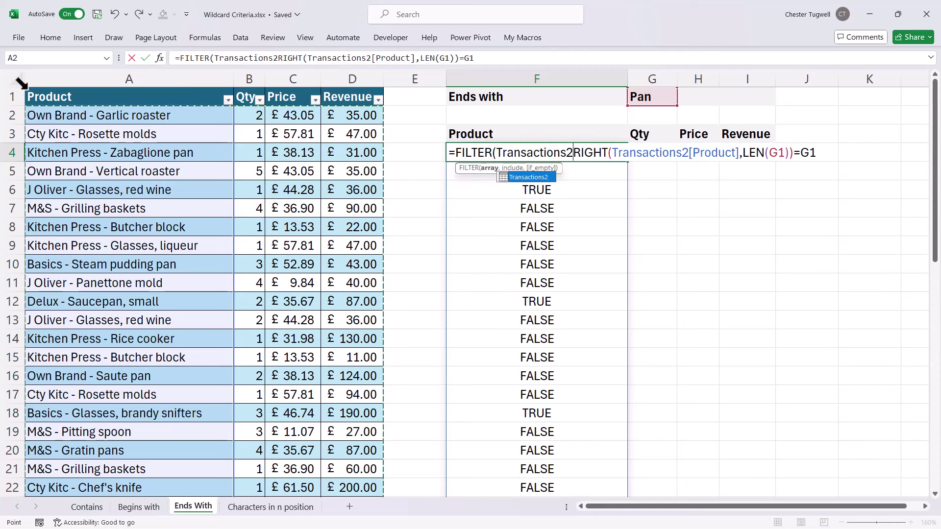
text(,)
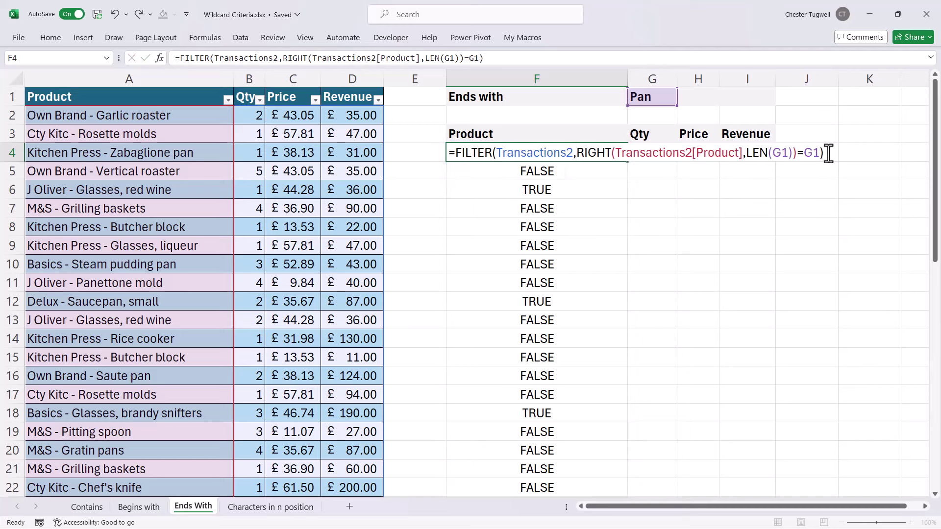
key(Return)
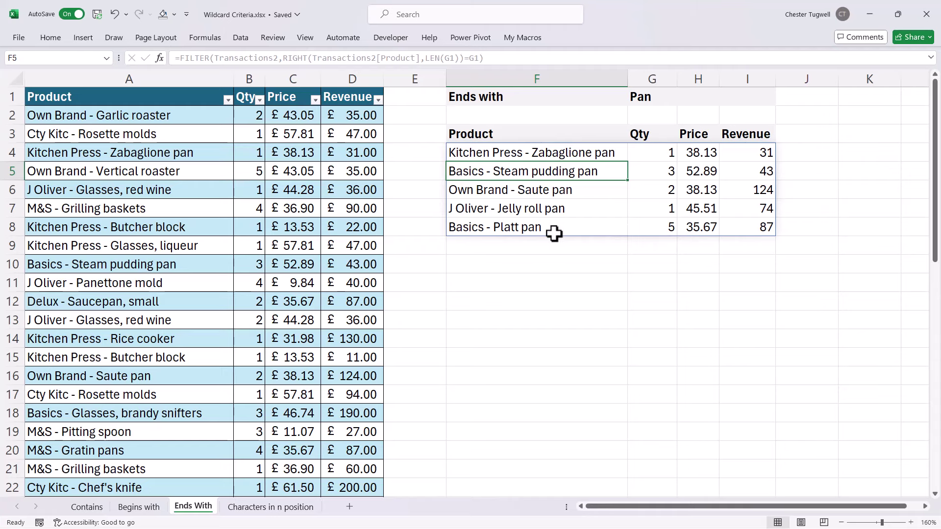
- Enter =LEN(H2) in cell G5 of the Characters in n position sheet
click(274, 508)
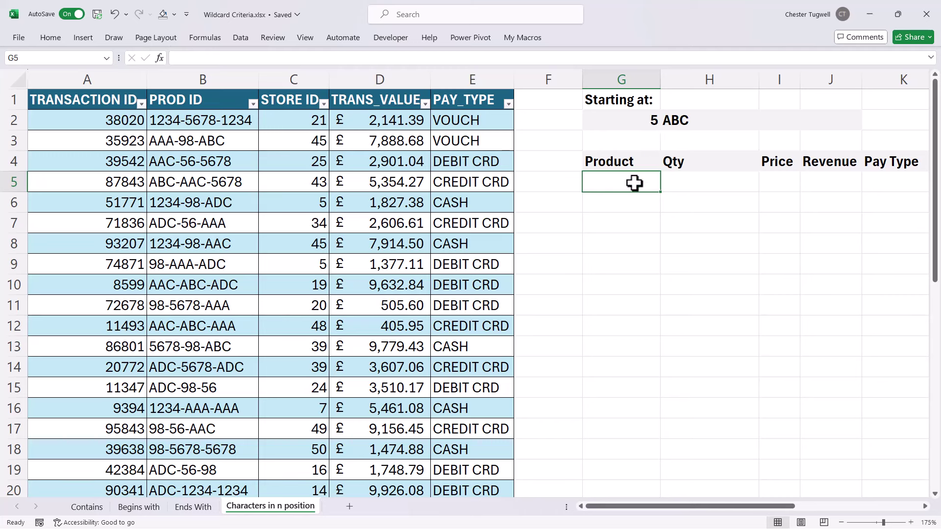
text(=)
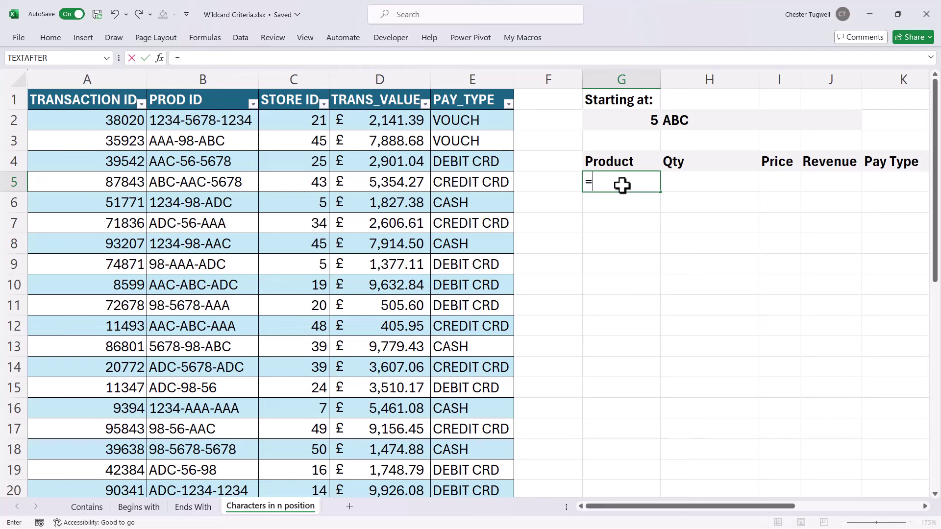
text(LEN()
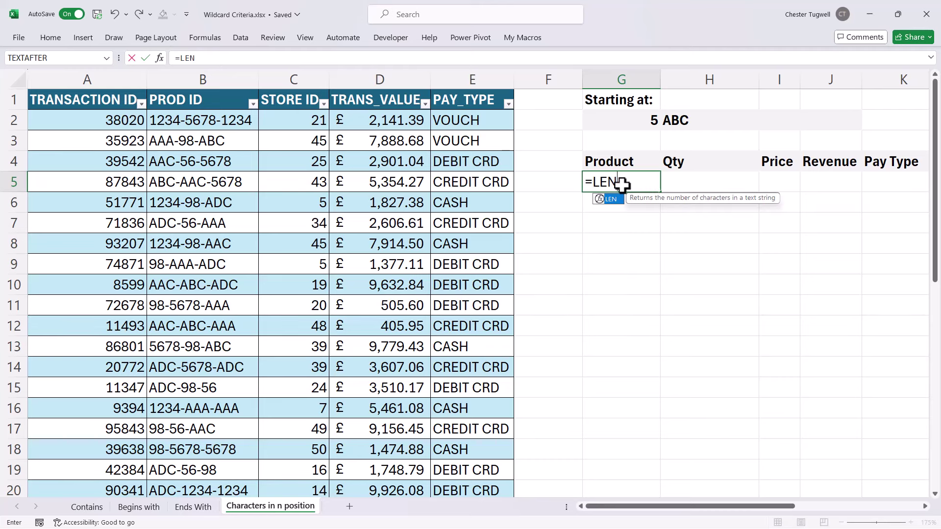
click(672, 120)
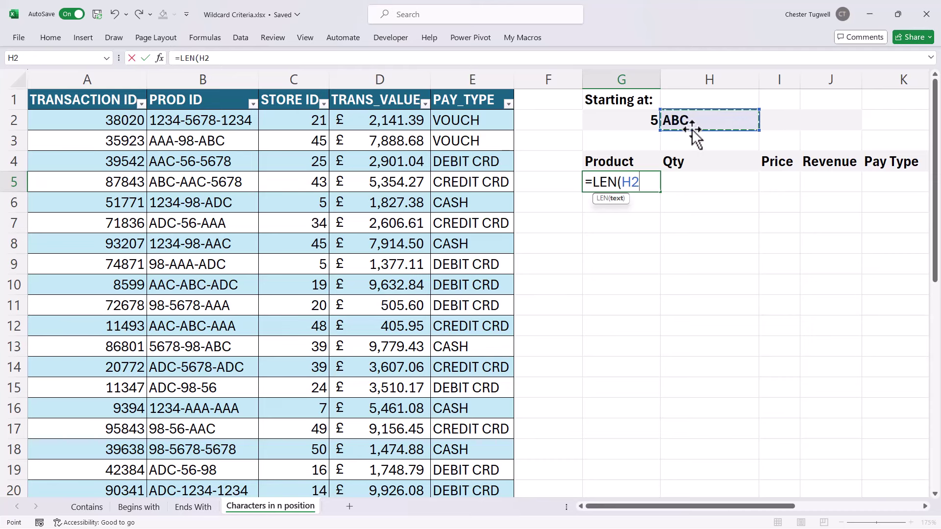
key(Return)
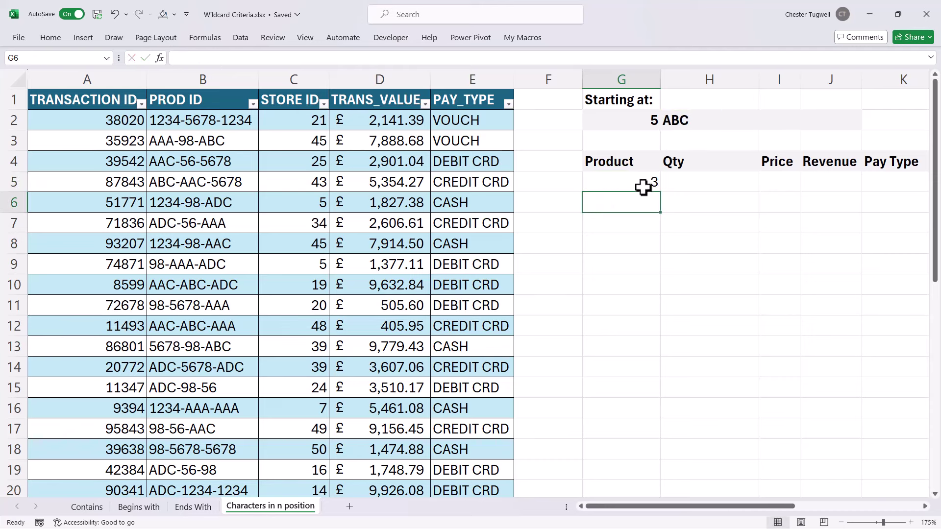
- Wrap the LEN in G5 in a MID function on the PROD ID column starting at G2: =MID(Transactions3[PROD ID],G2,LEN(H2))
double_click(641, 185)
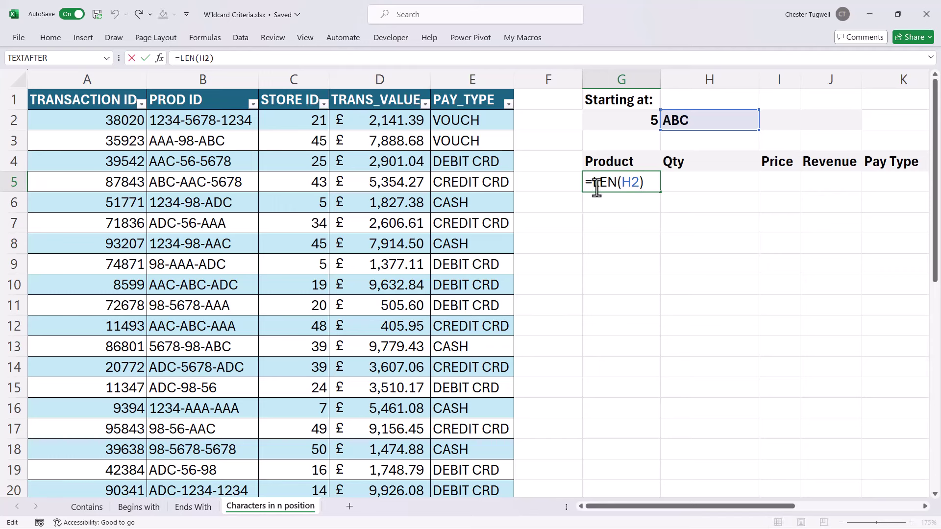
text(MID()
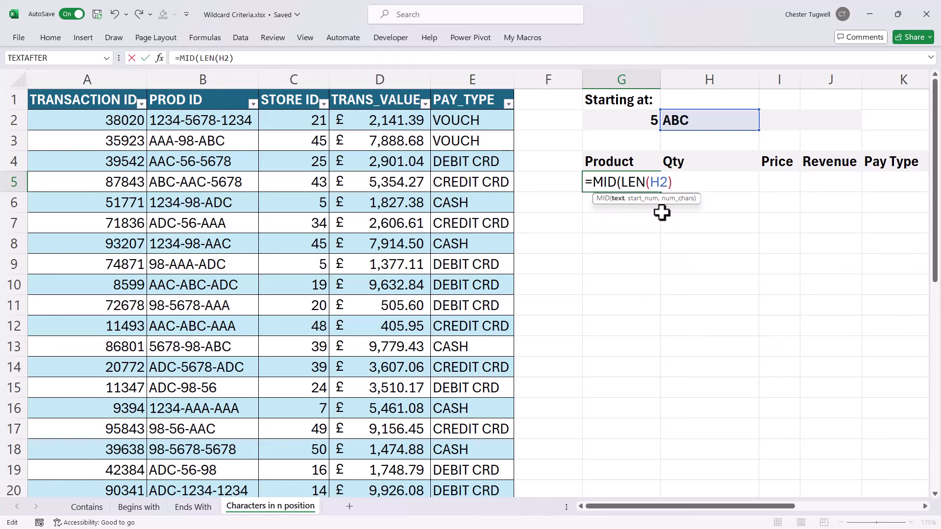
click(203, 87)
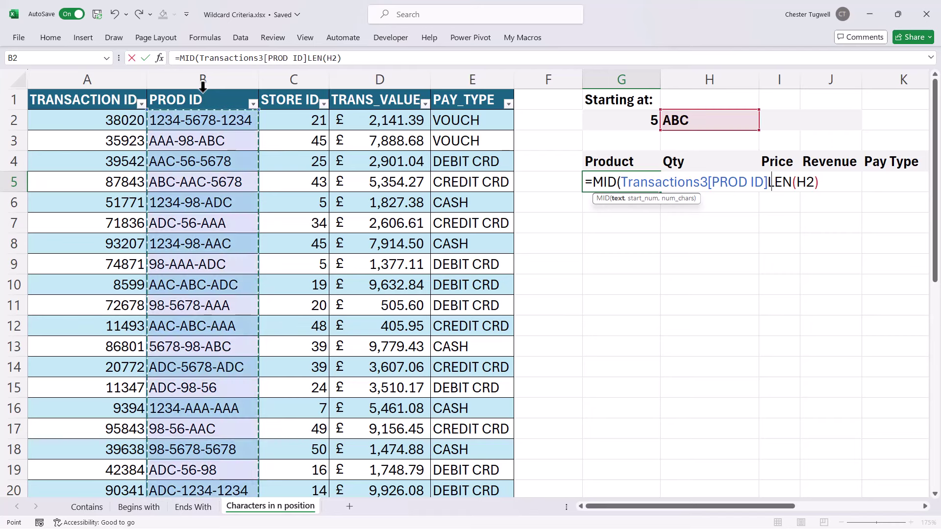
text(,)
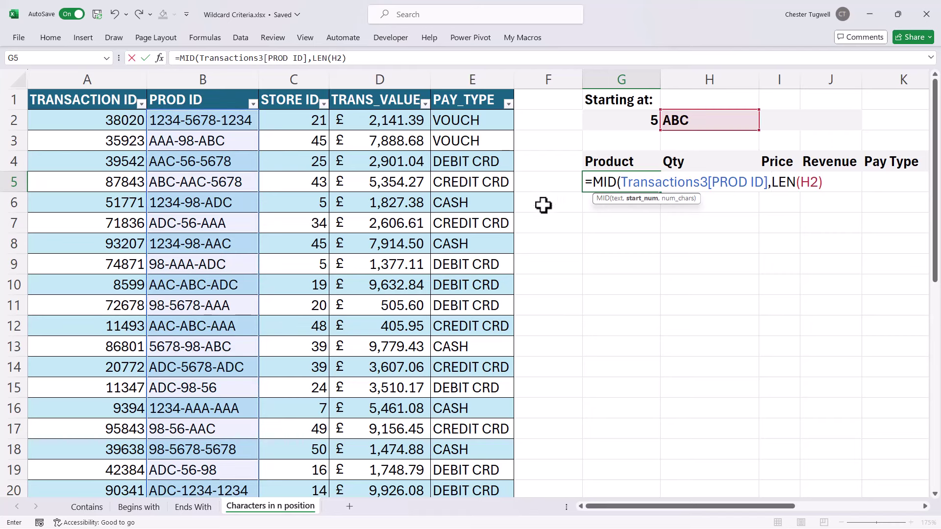
click(630, 119)
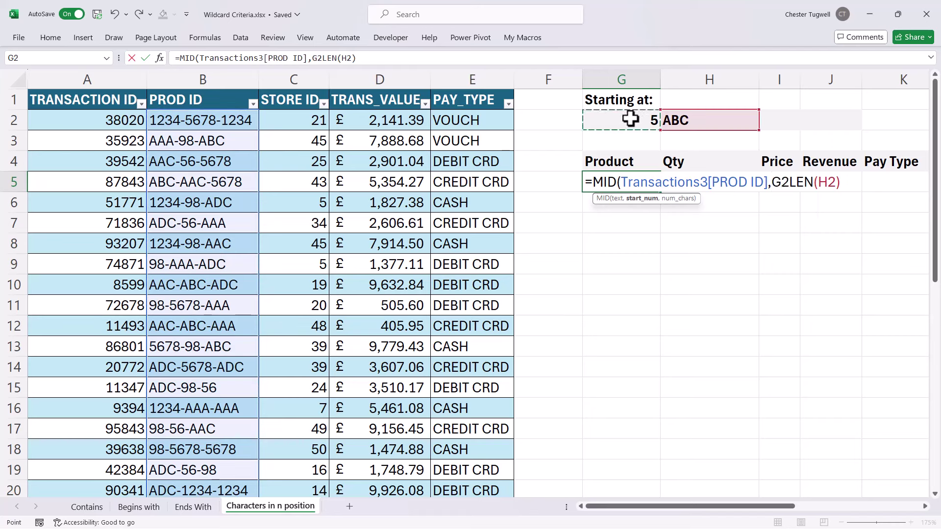
text(,)
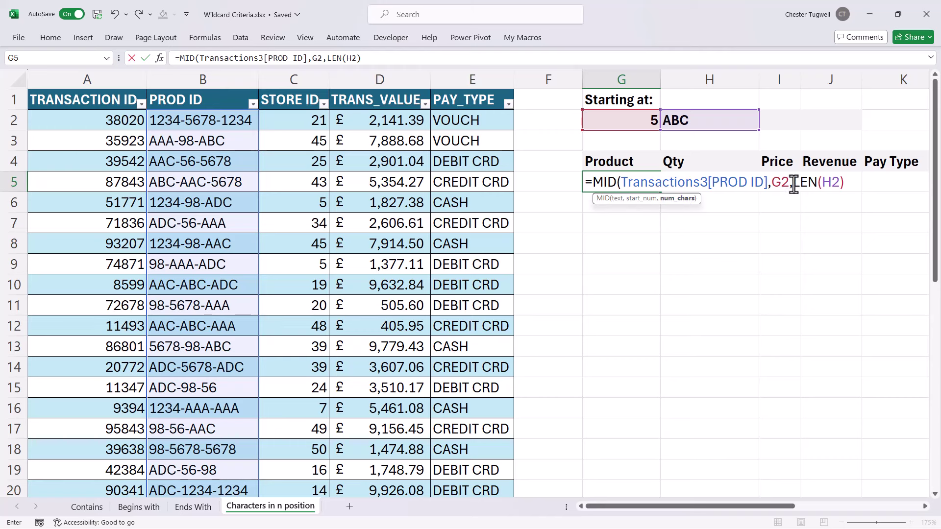
drag(793, 185, 842, 182)
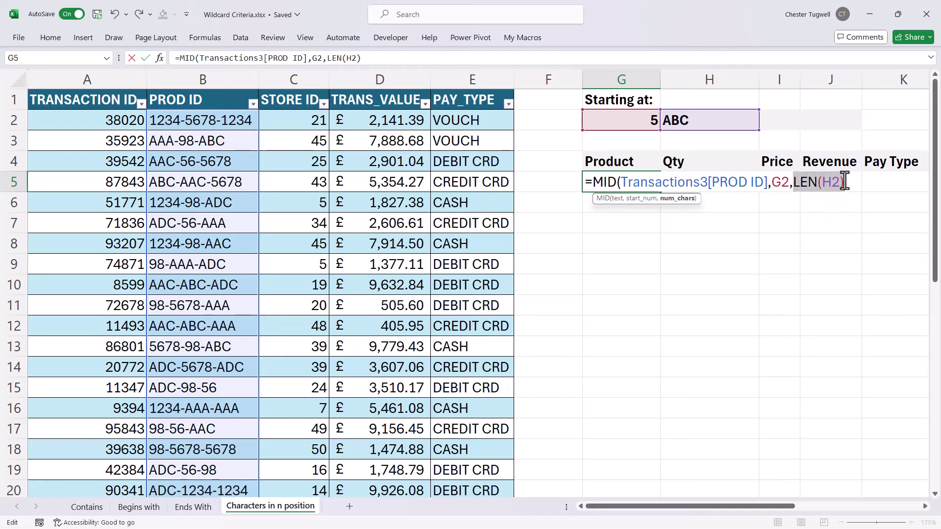
click(849, 185)
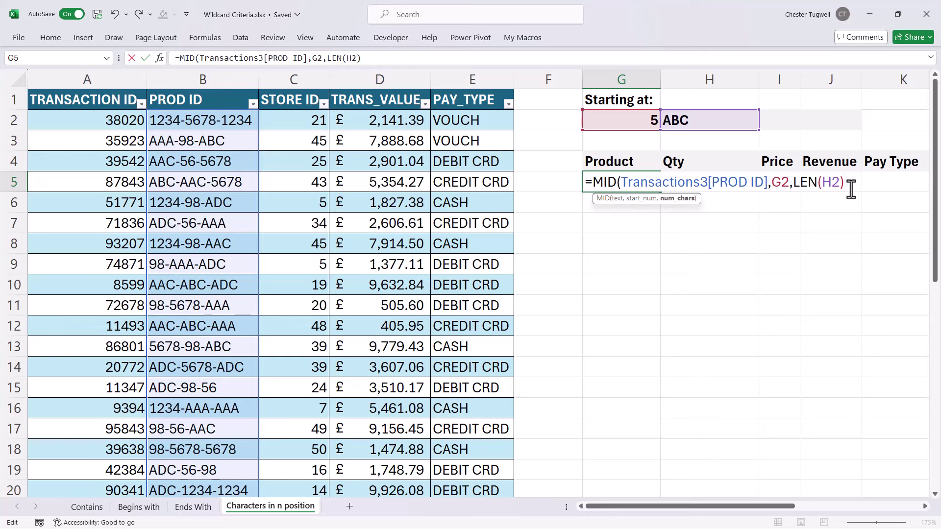
text())
key(Return)
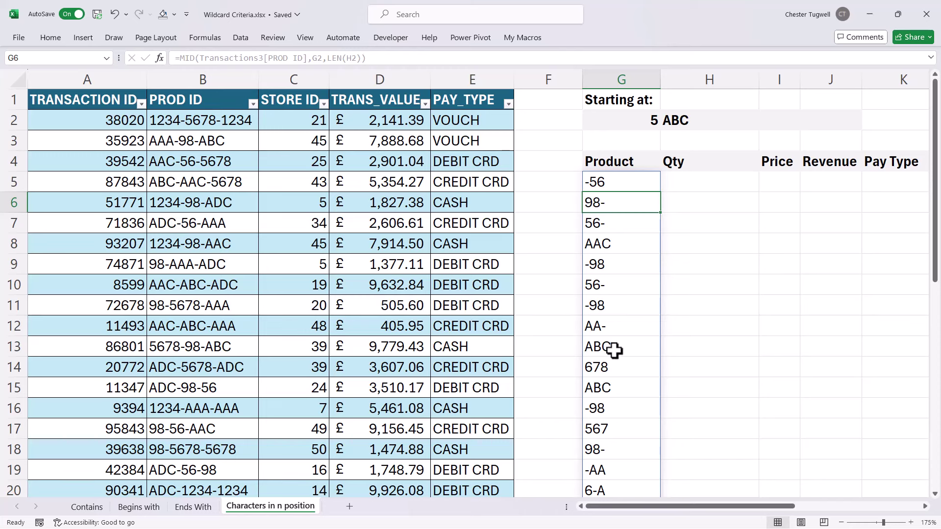
- Compare the MID result in G5 with the criterion text cell, giving =MID(Transactions3[PROD ID],G2,LEN(H2))=H2
double_click(603, 182)
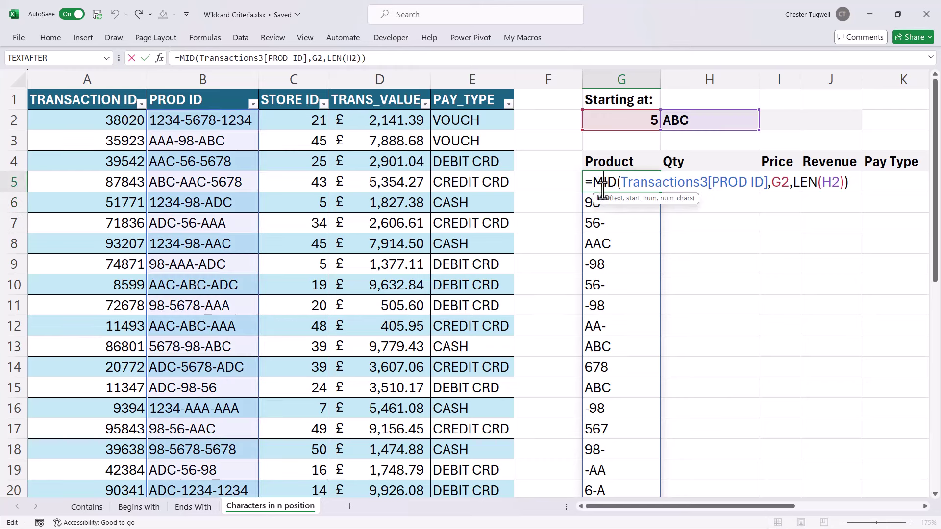
click(855, 183)
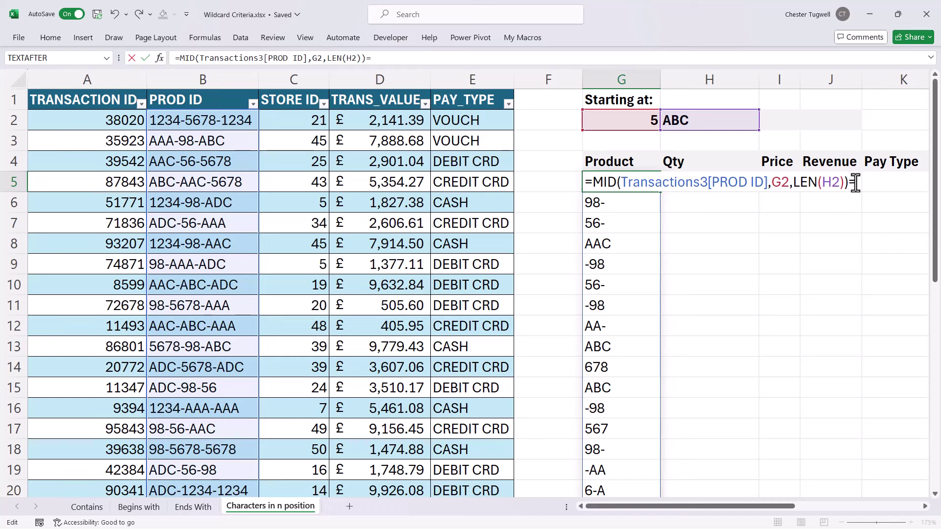
click(691, 120)
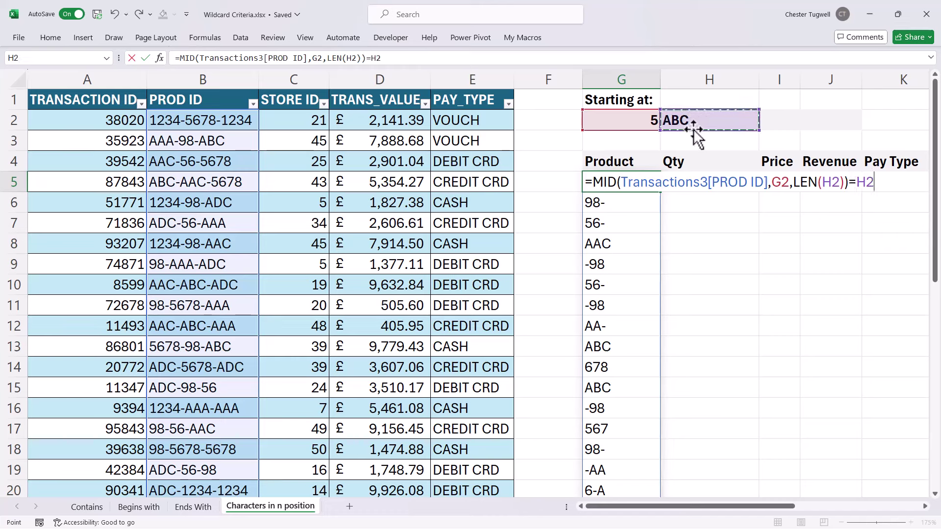
key(Return)
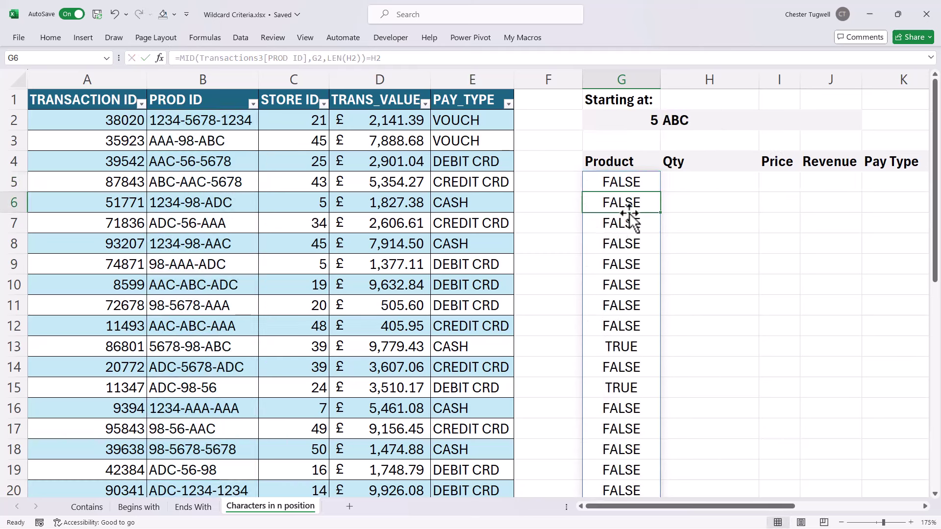
- Make the comparison in G5 the include argument of a FILTER on the whole table: =FILTER(Transactions3,MID(Transactions3[PROD ID],G2,LEN(H2))=H2)
double_click(623, 182)
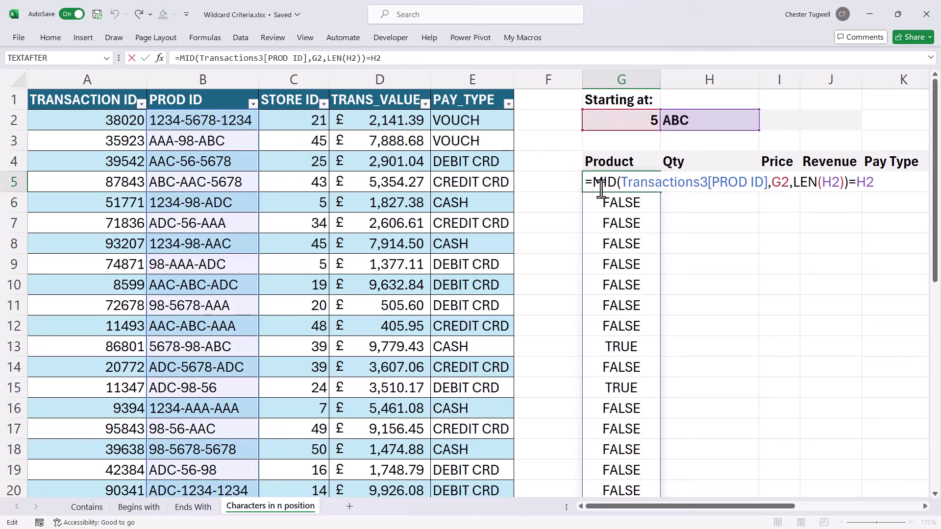
text(FILTER)
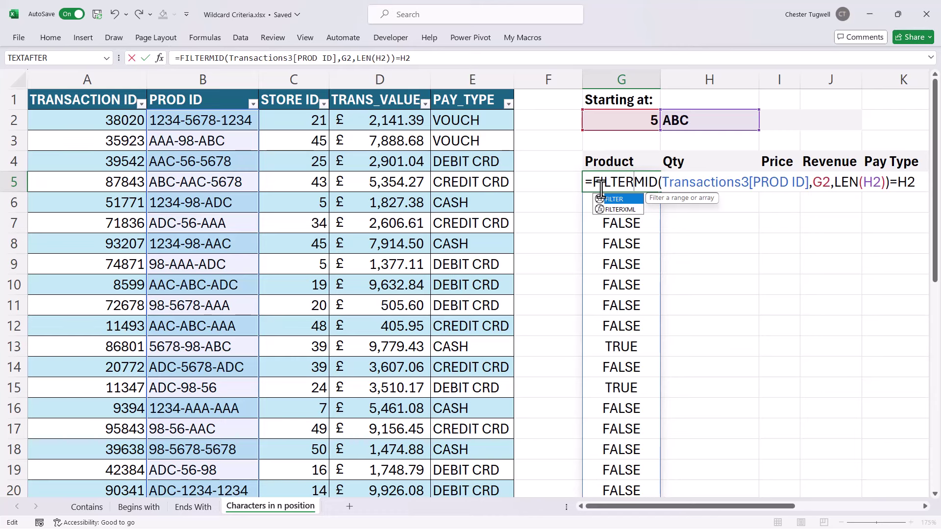
text(()
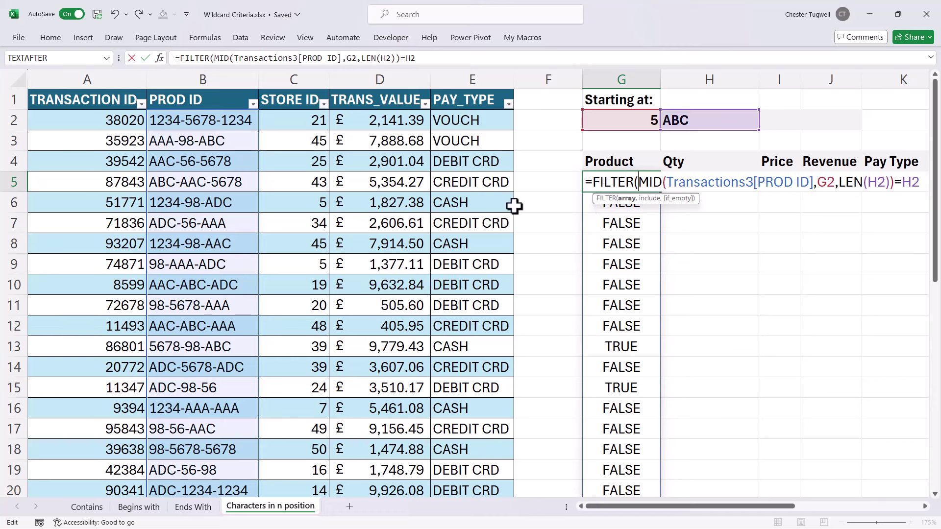
click(30, 87)
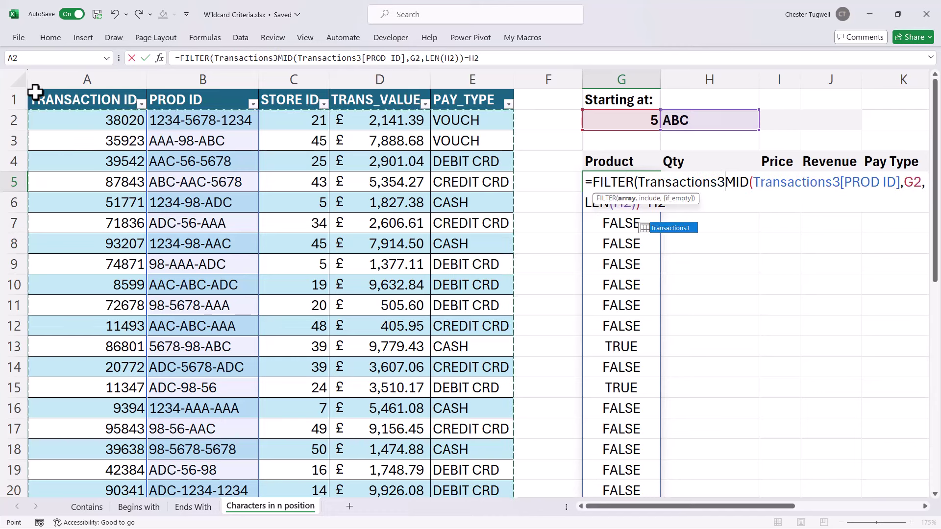
text(,)
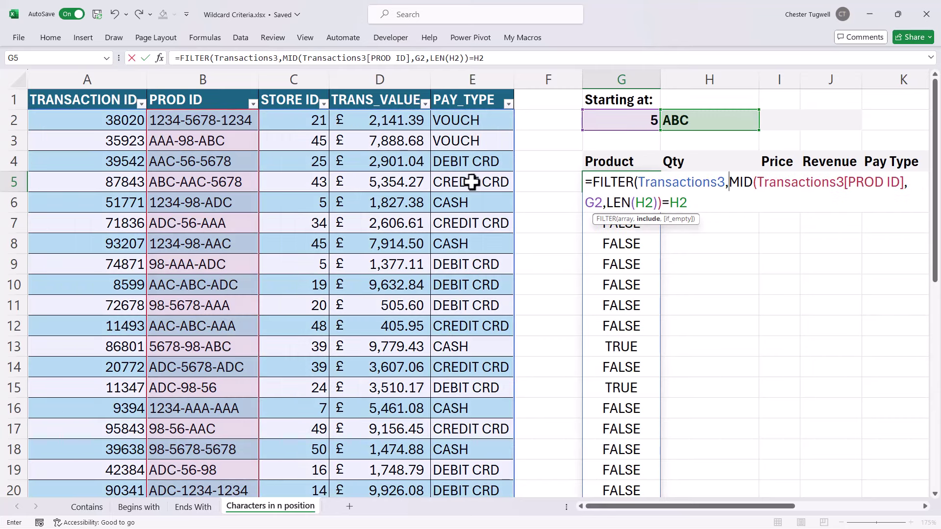
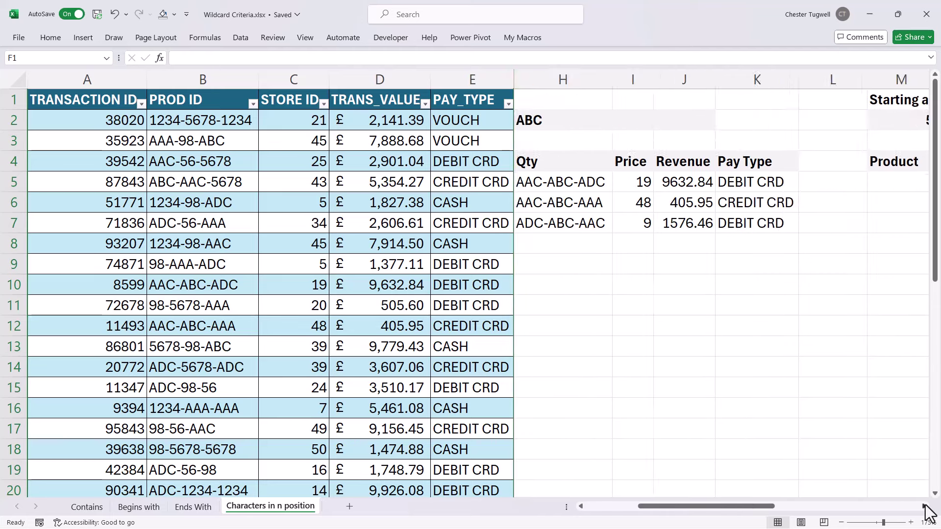
- Enter =LEN(O2) in cell M5, under the TRANSACTION ID heading of the second results area
click(568, 181)
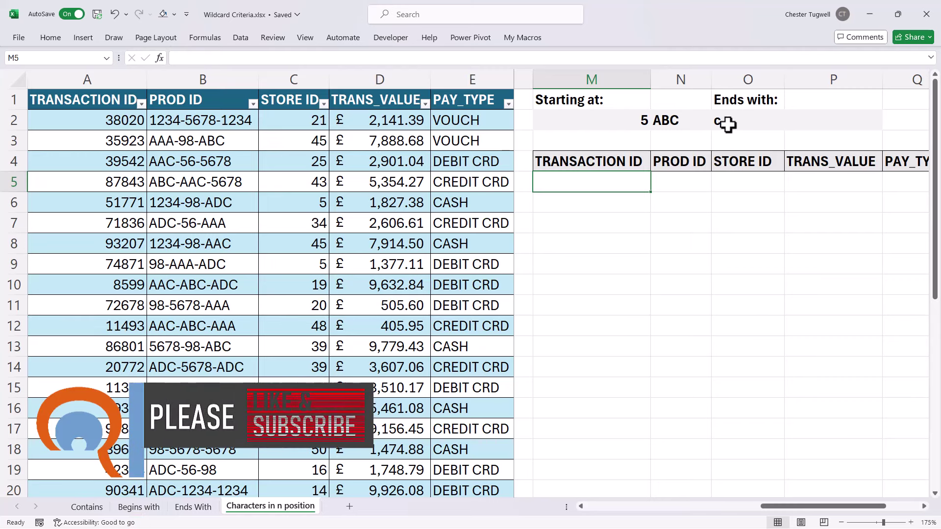
text(=L)
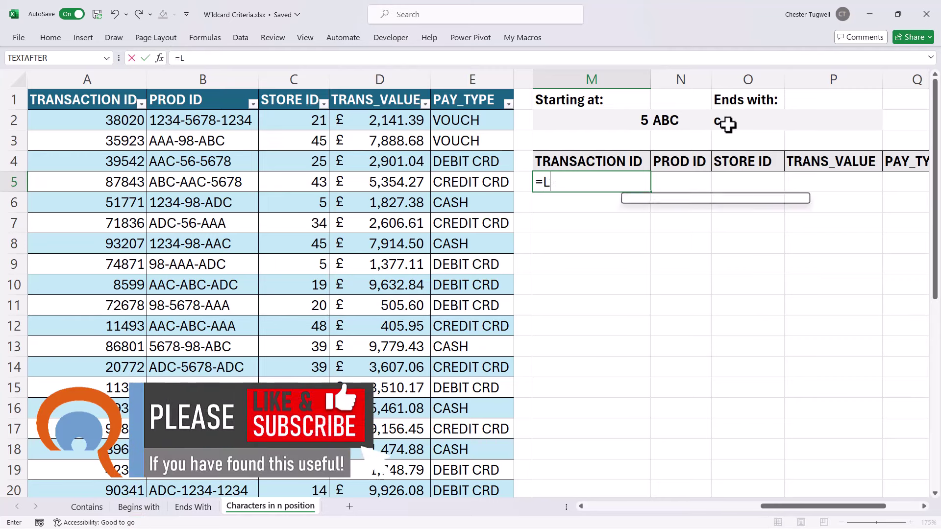
text(EN()
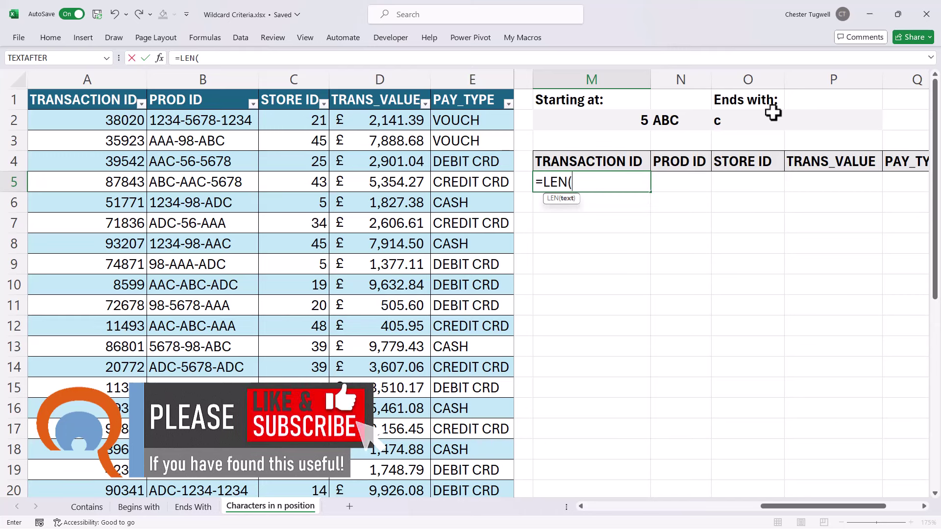
click(735, 125)
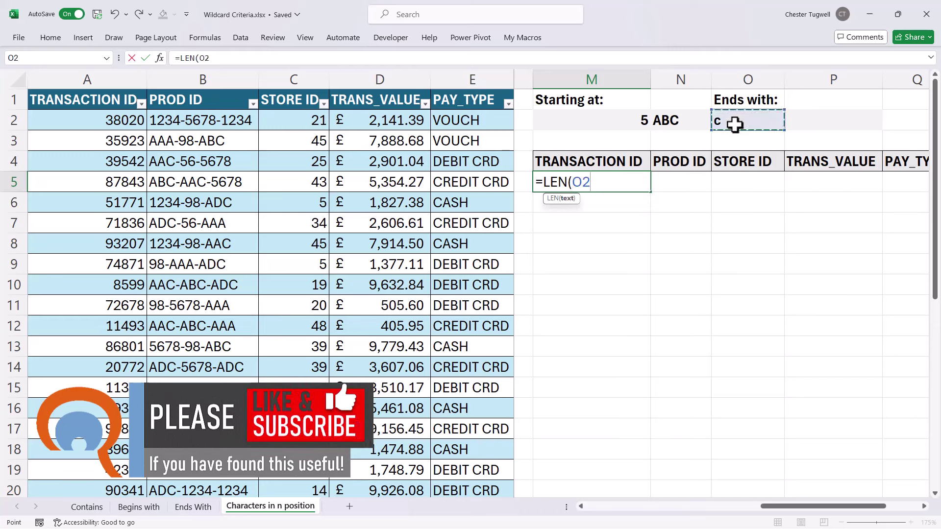
text())
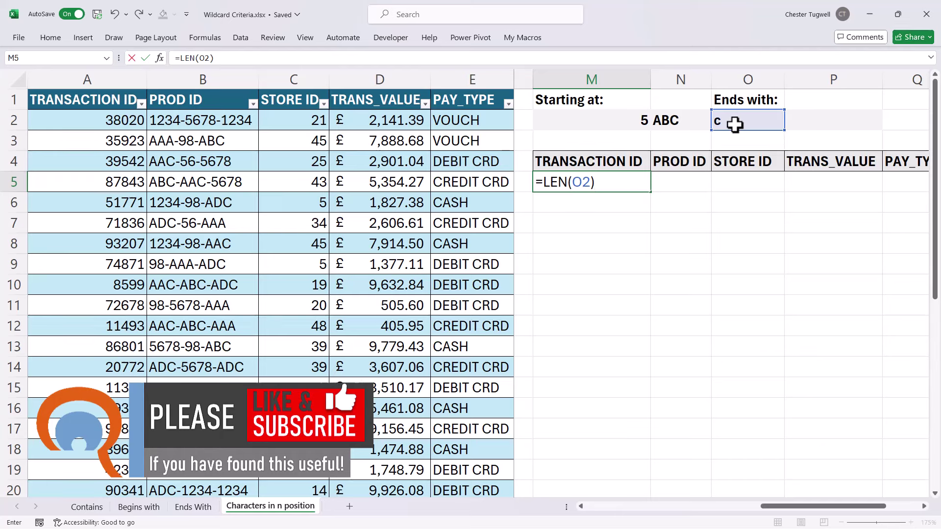
key(Return)
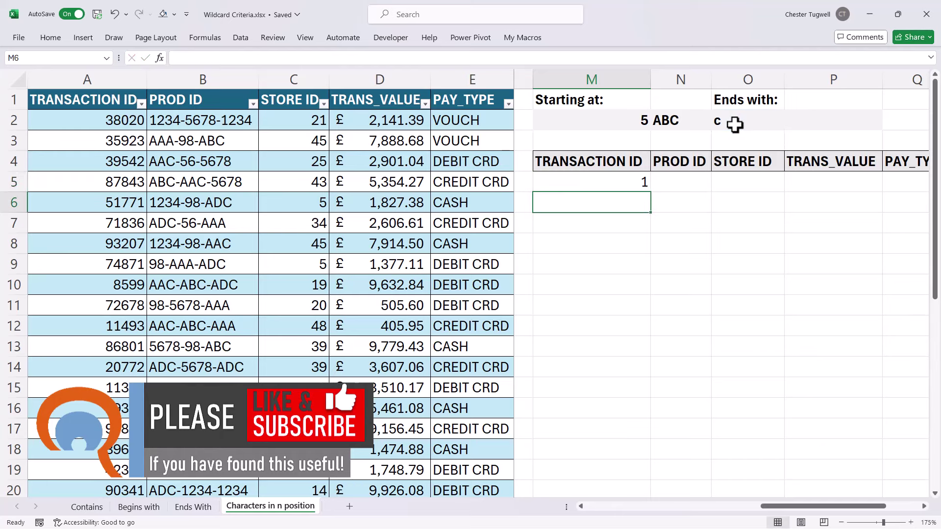
- Wrap the LEN in M5 in a RIGHT function on the PROD ID column: =RIGHT(Transactions3[PROD ID],LEN(O2))
double_click(609, 185)
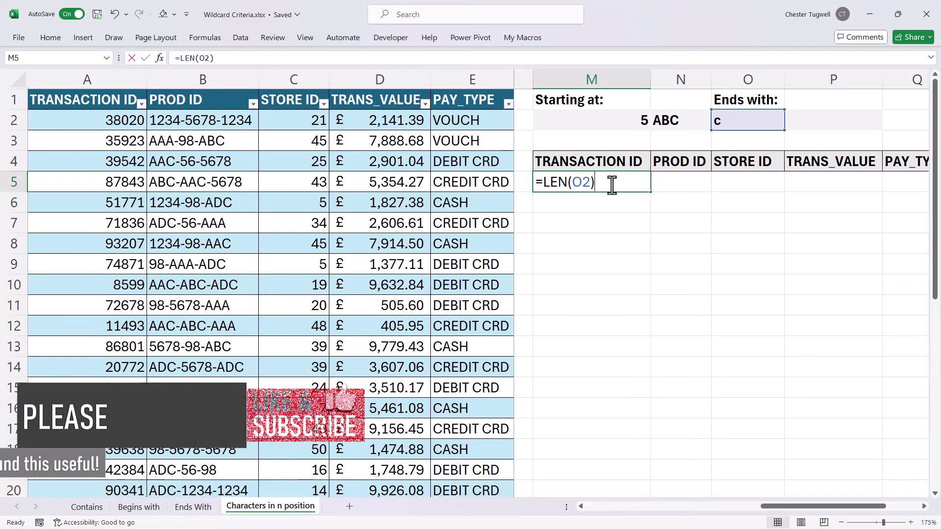
click(546, 190)
text(rig)
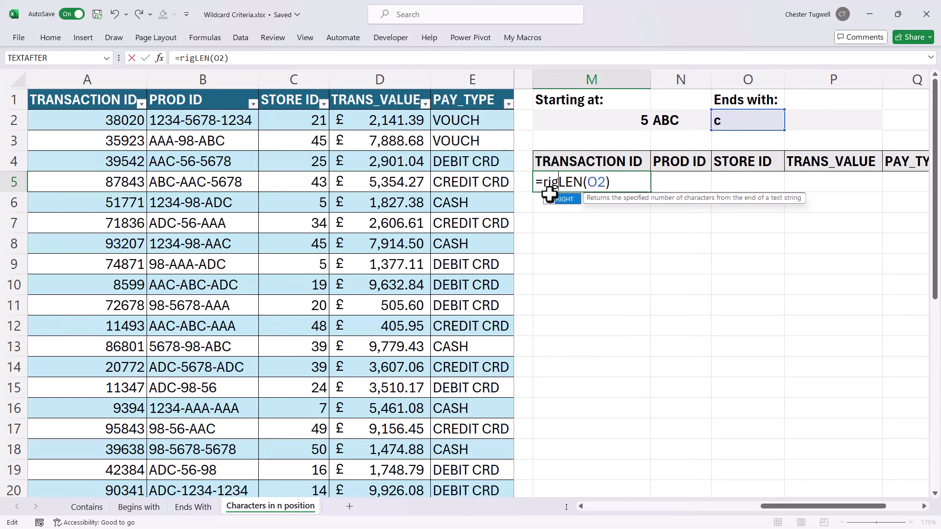
text(ht()
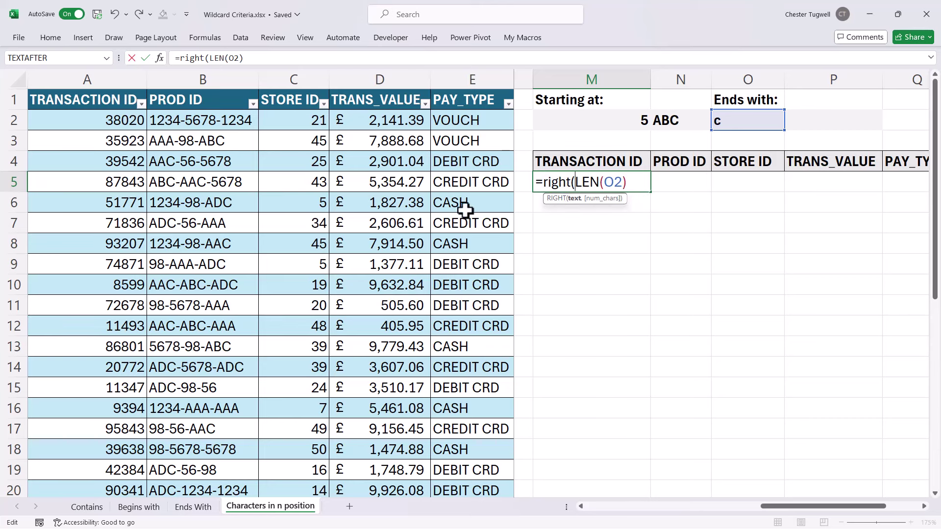
click(174, 87)
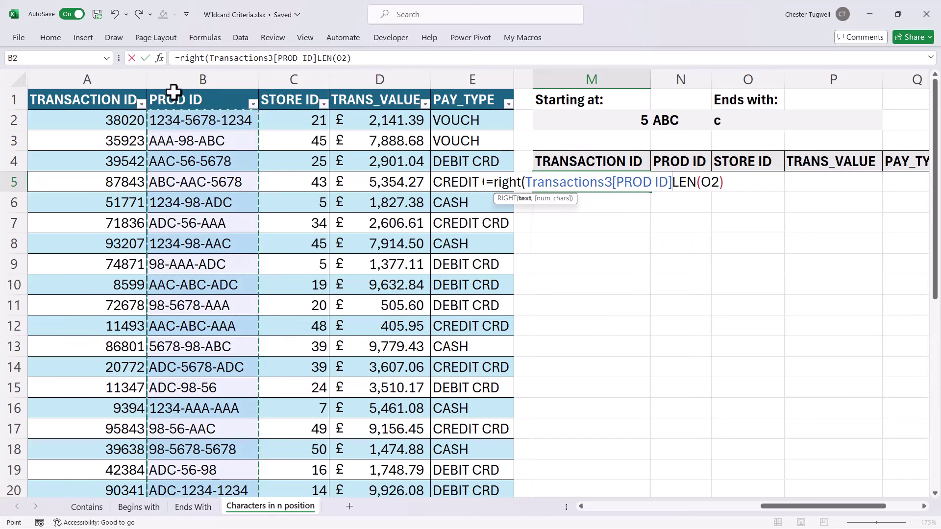
text(,)
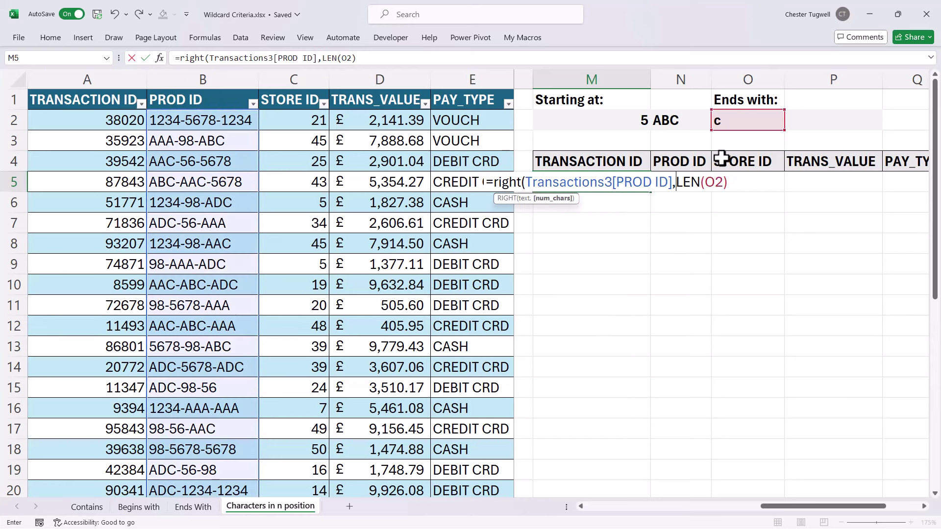
click(738, 182)
text())
key(Return)
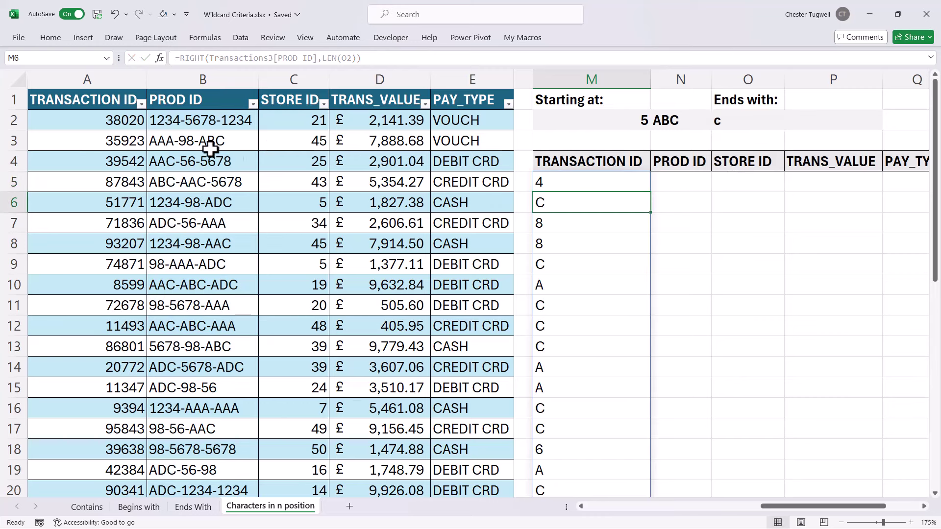
- Compare the RIGHT result in M5 with the Ends with criterion cell, giving =RIGHT(Transactions3[PROD ID],LEN(O2))=O2
double_click(574, 183)
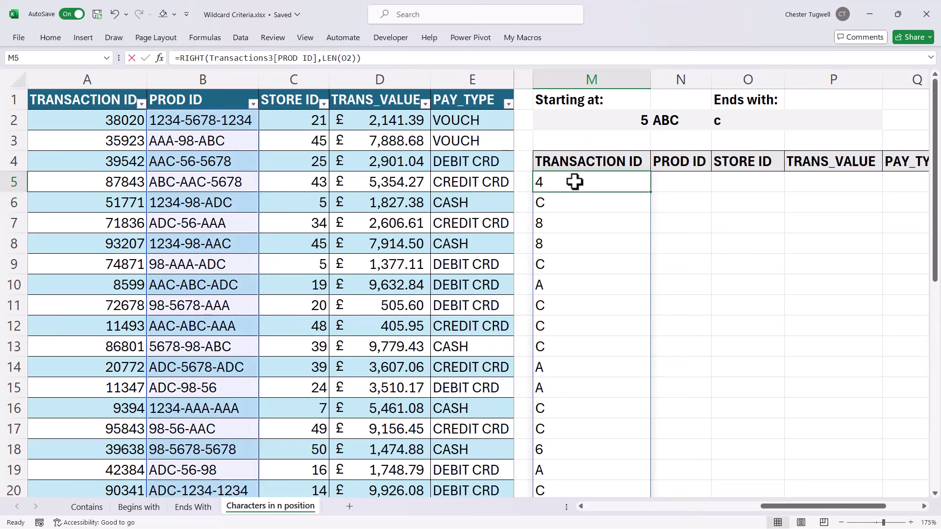
click(797, 186)
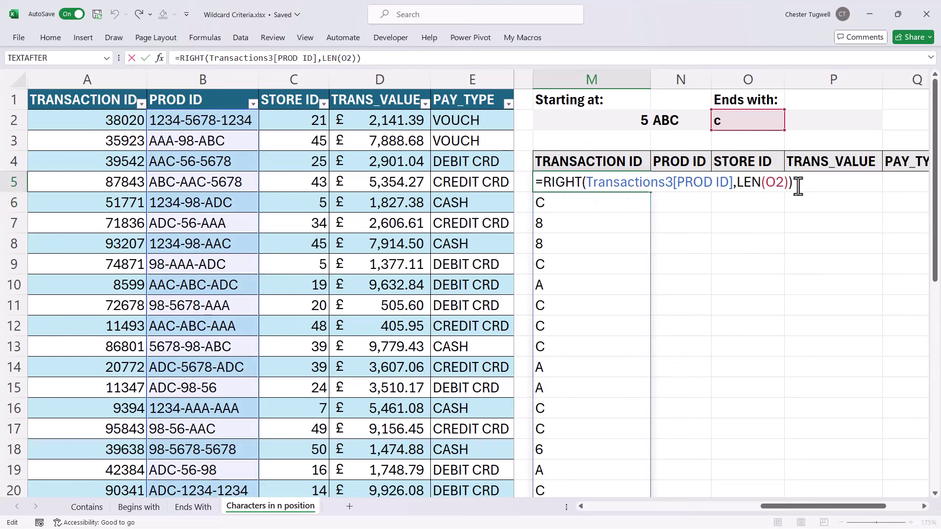
text(=)
click(749, 122)
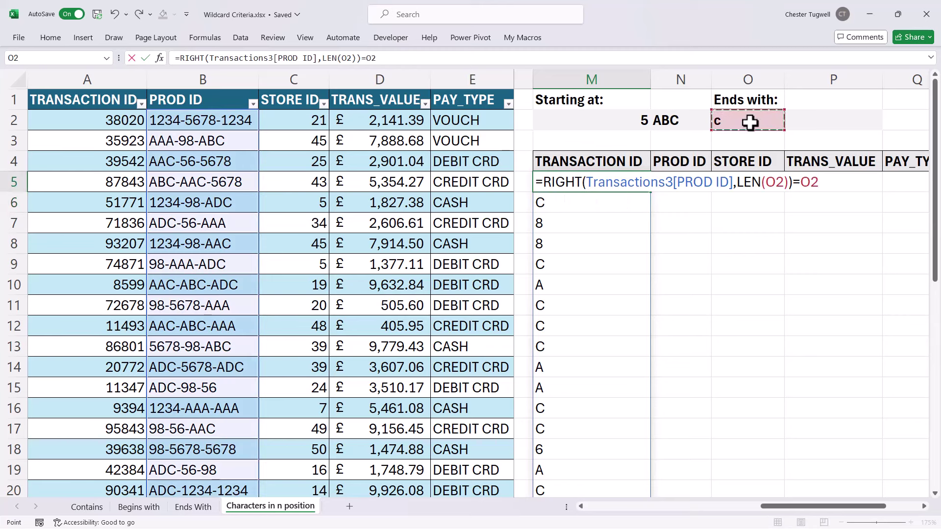
key(Return)
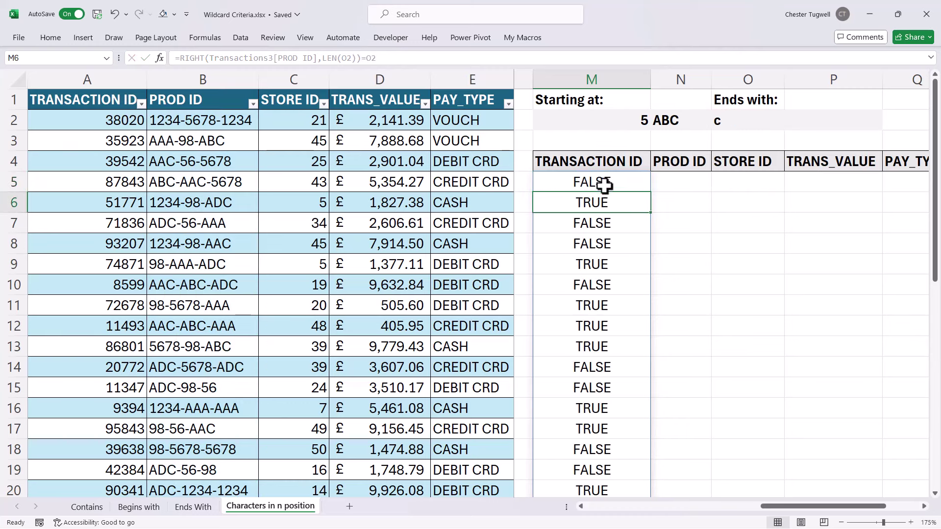
- Turn M5 into =FILTER(Transactions3,RIGHT(Transactions3[PROD ID],LEN(O2))=O2) and autofit the width of column N
double_click(604, 183)
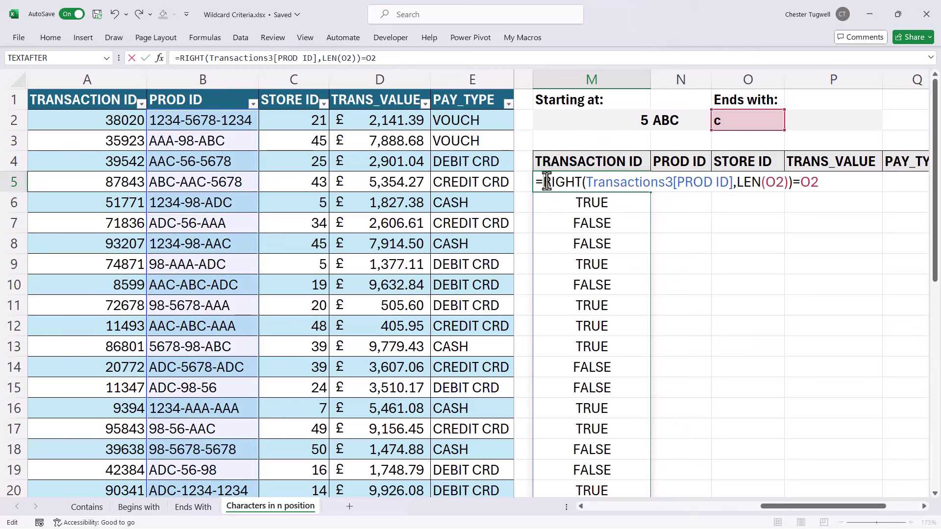
click(547, 182)
text(FIL)
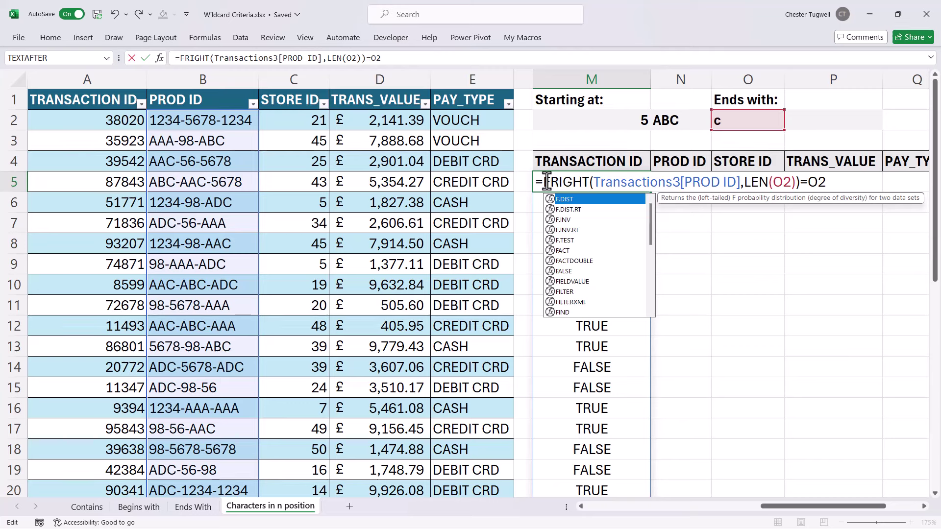
text(TER()
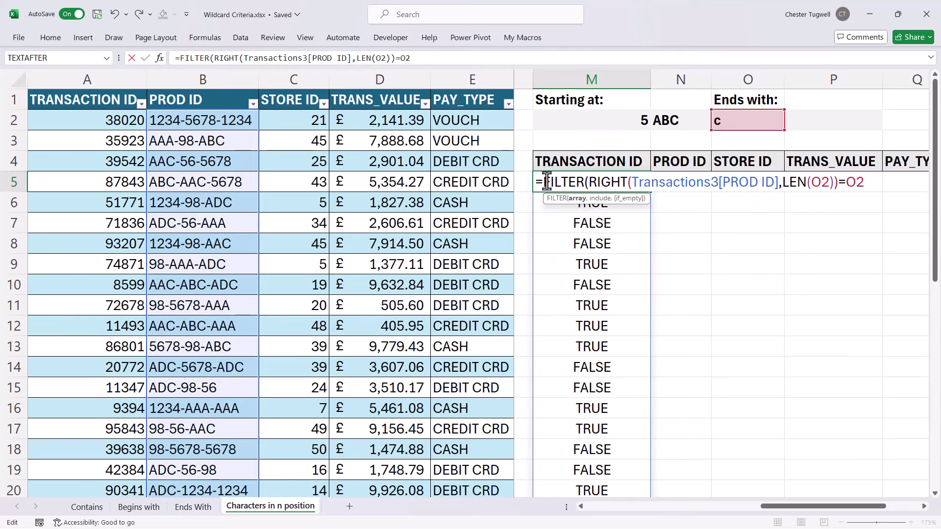
click(28, 87)
text(,)
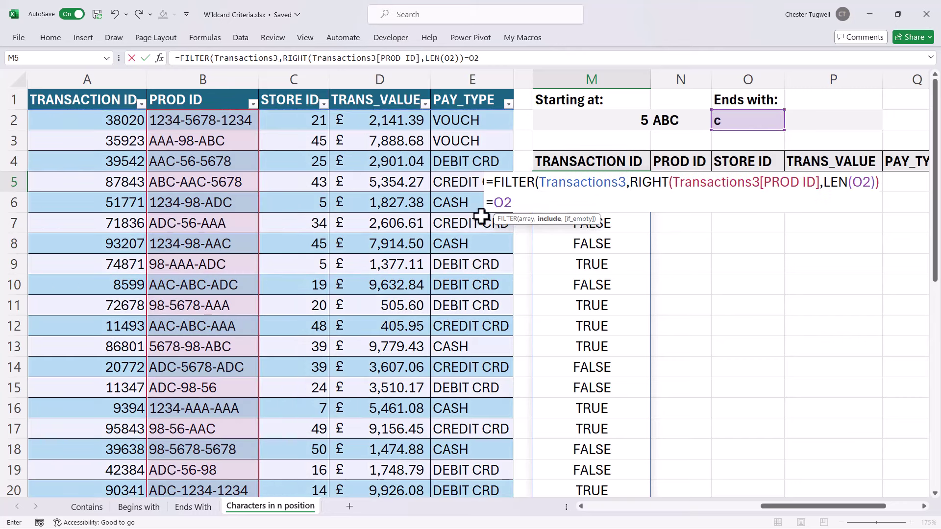
click(522, 205)
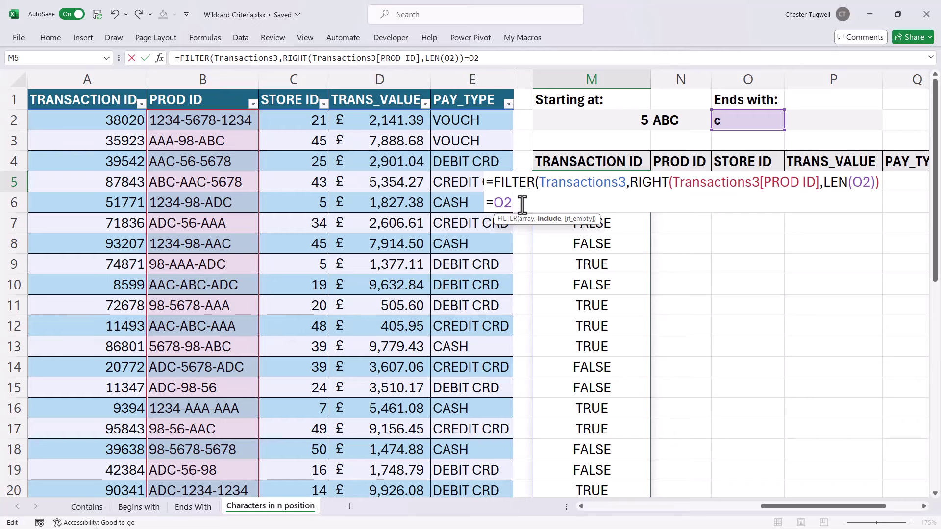
text())
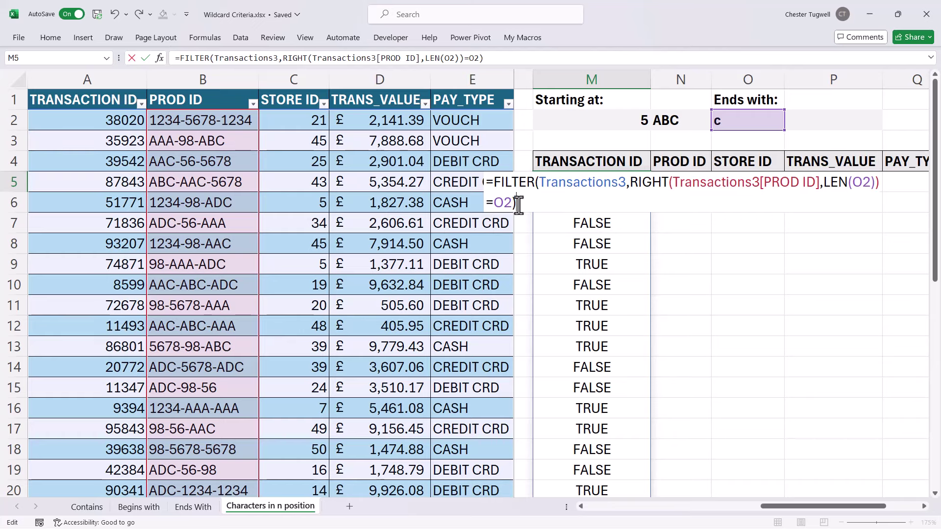
key(Return)
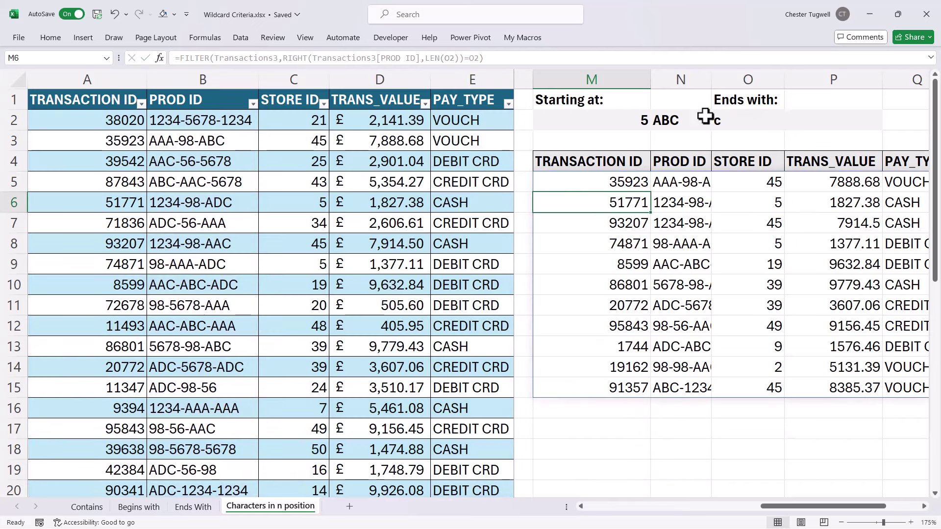
double_click(711, 87)
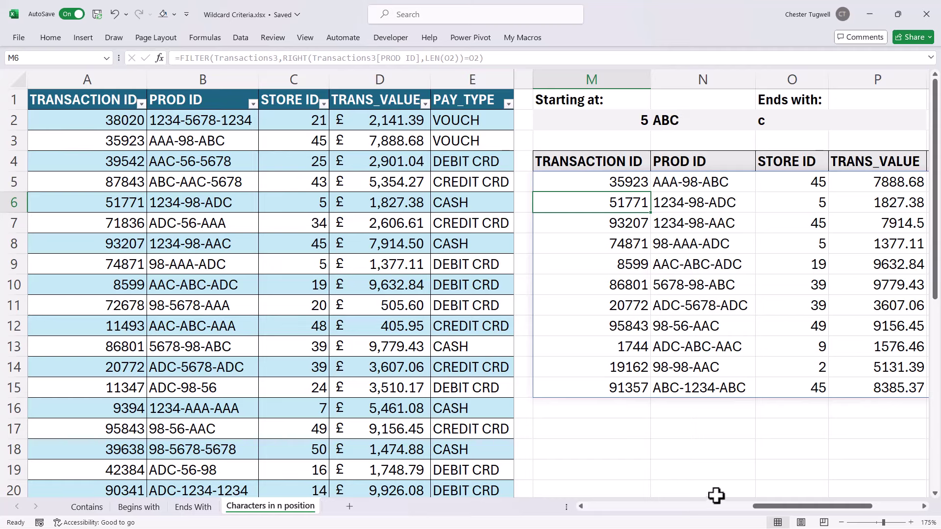
- Copy the condition MID(Transactions3[PROD ID],G2,LEN(H2))=H2 from the FILTER formula in G5, leaving that formula unchanged
drag(760, 505, 607, 504)
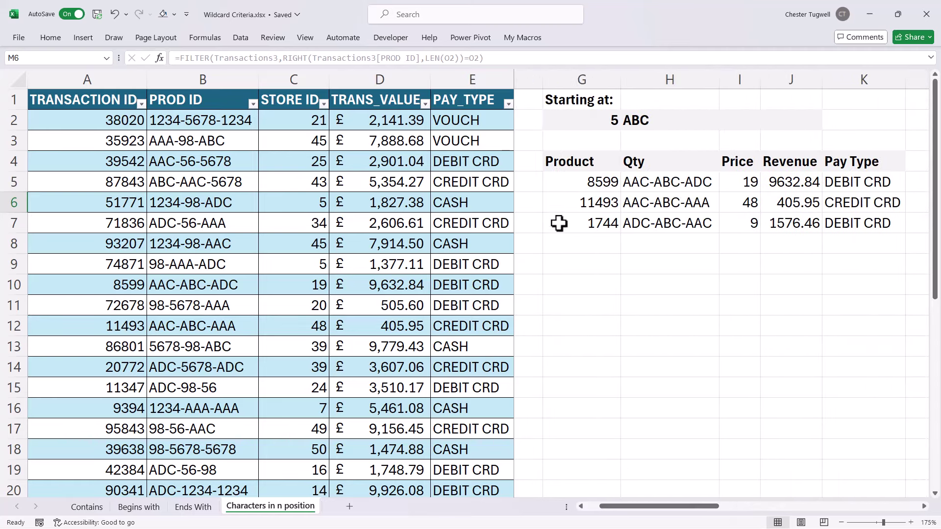
double_click(596, 177)
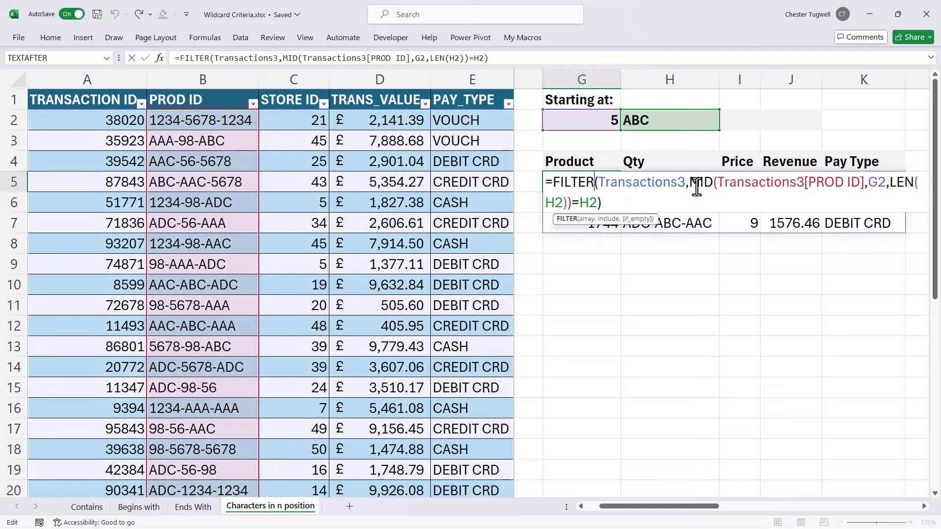
drag(690, 182, 603, 200)
key(ctrl+c)
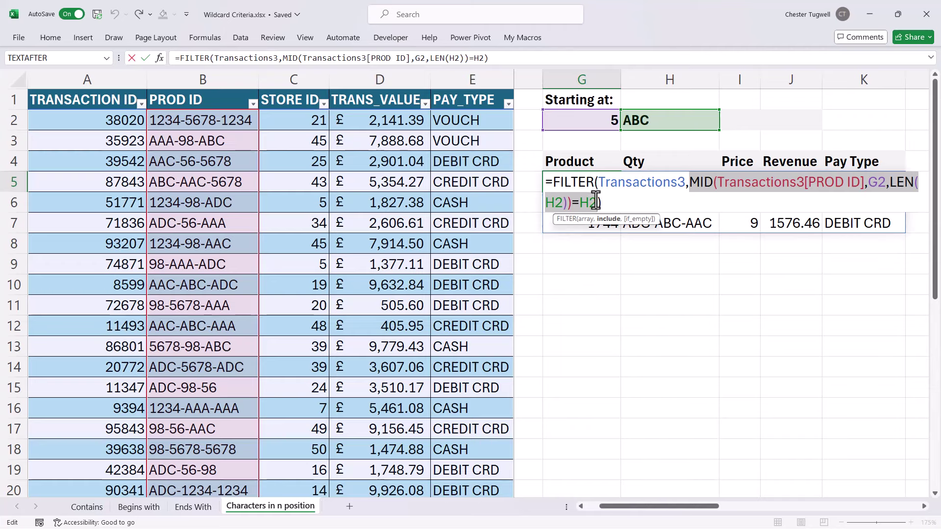
key(Return)
- Append a multiplication sign and the copied MID condition after =O2 in the include argument of the M5 FILTER formula
drag(702, 506, 875, 515)
double_click(580, 183)
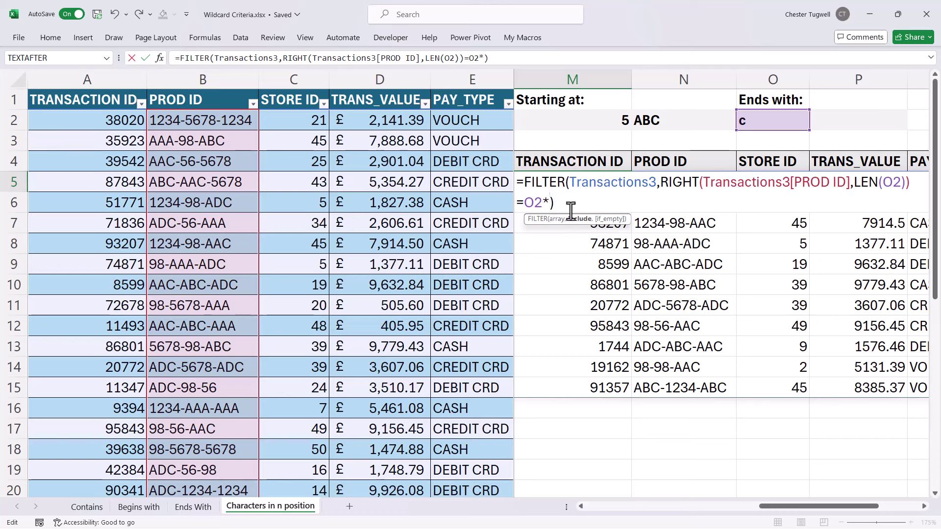
key(ctrl+v)
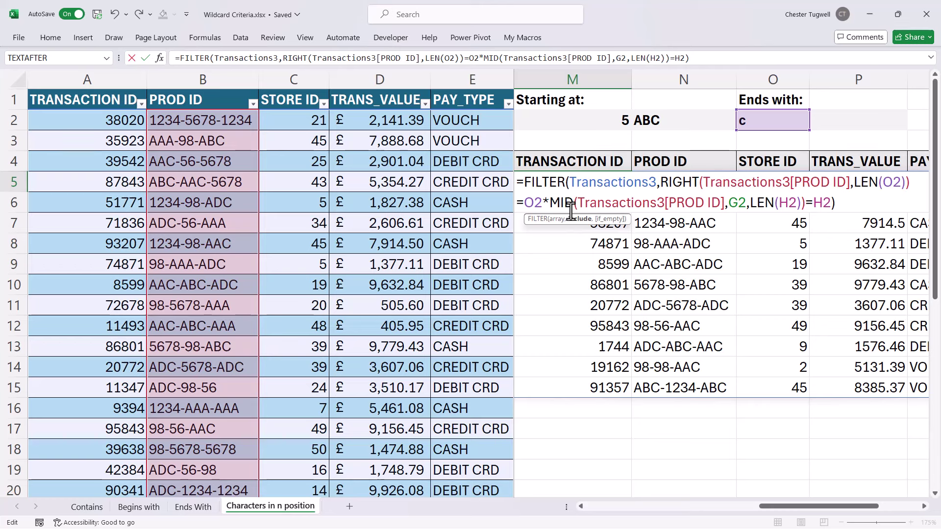
- Enclose each condition in M5 in parentheses and commit: =FILTER(Transactions3,(RIGHT(Transactions3[PROD ID],LEN(O2))=O2)*(MID(Transactions3[PROD ID],G2,LEN(H2))=H2))
click(660, 183)
text(()
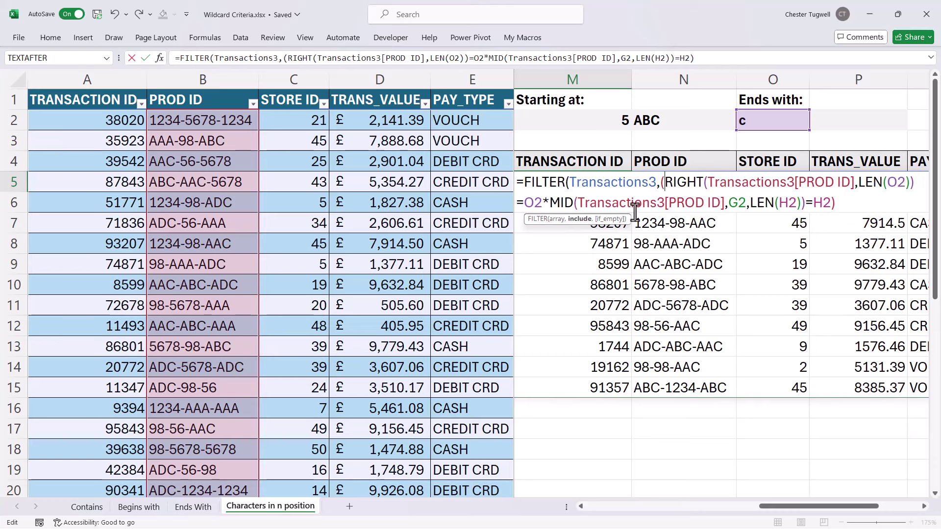
click(542, 203)
text()*)
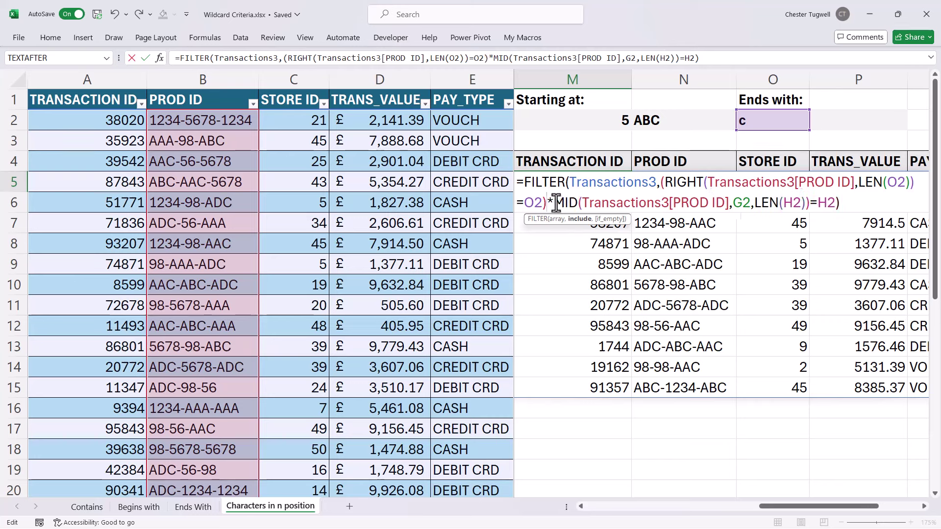
text(()
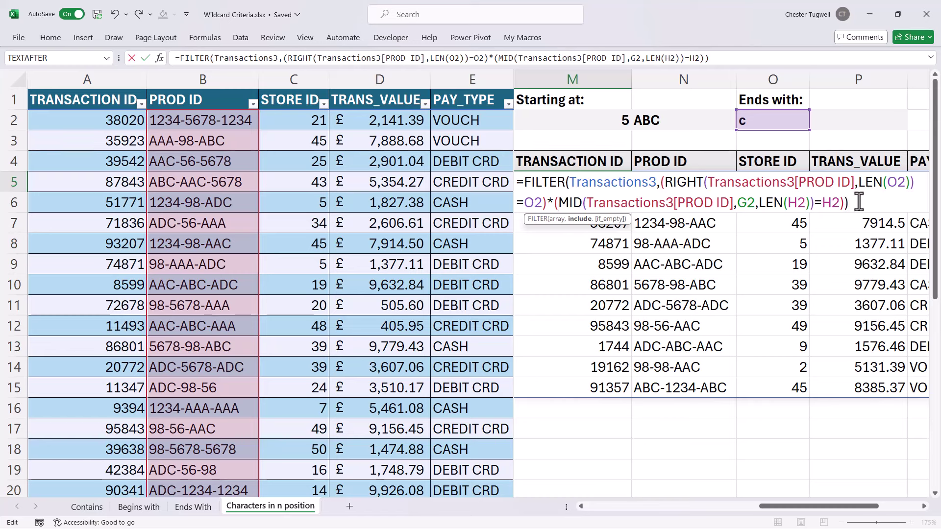
click(859, 202)
key(Return)
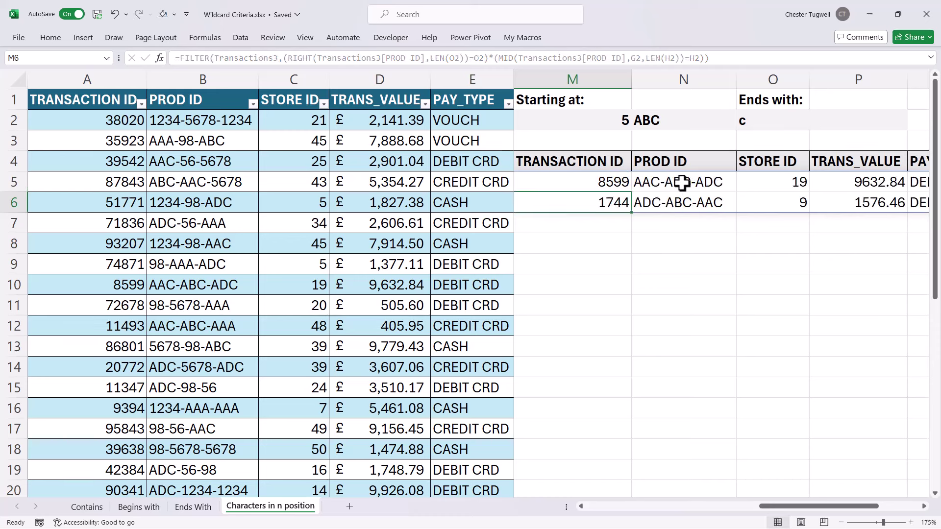